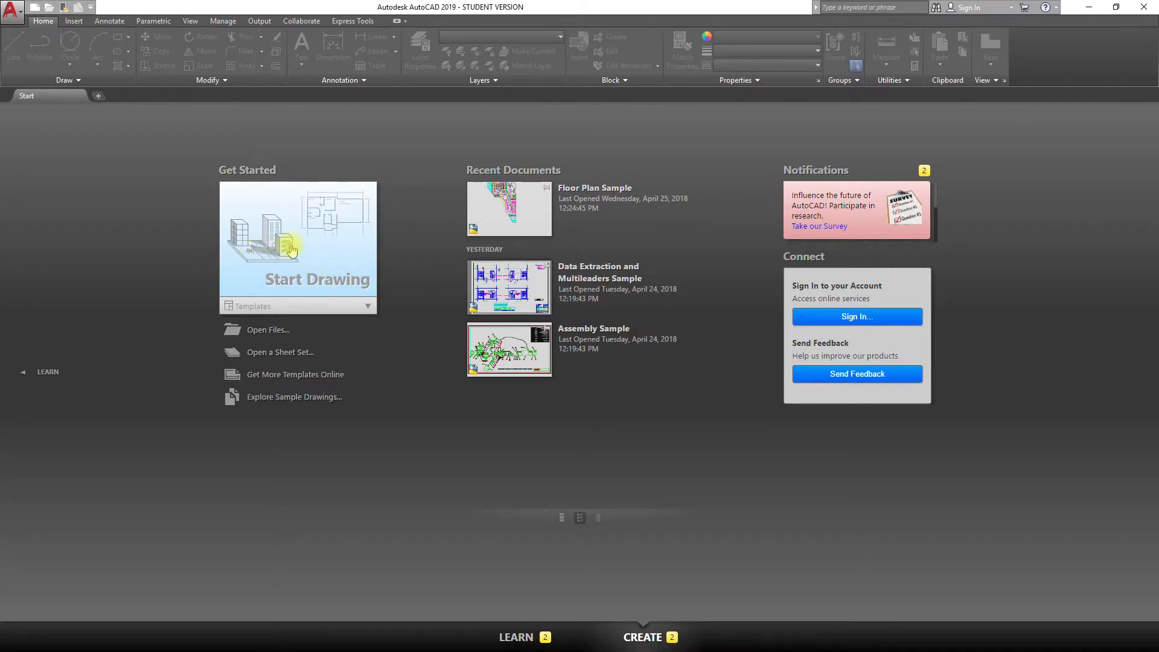
Start a new blank drawing.
click(290, 249)
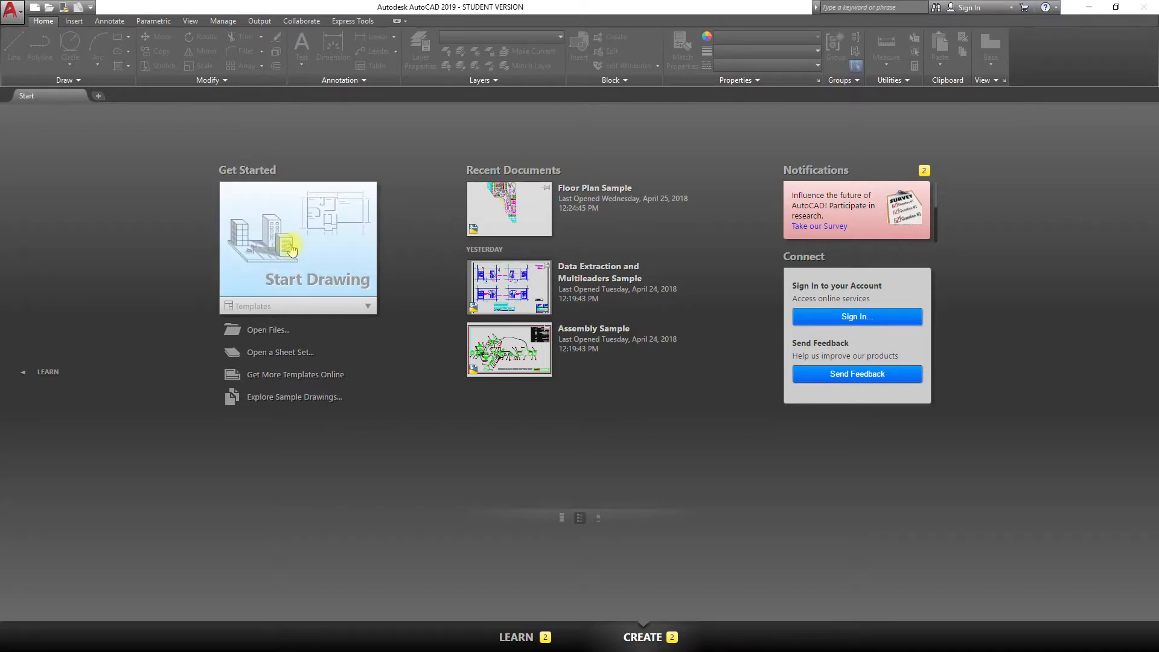
scroll(319, 318, up, 2)
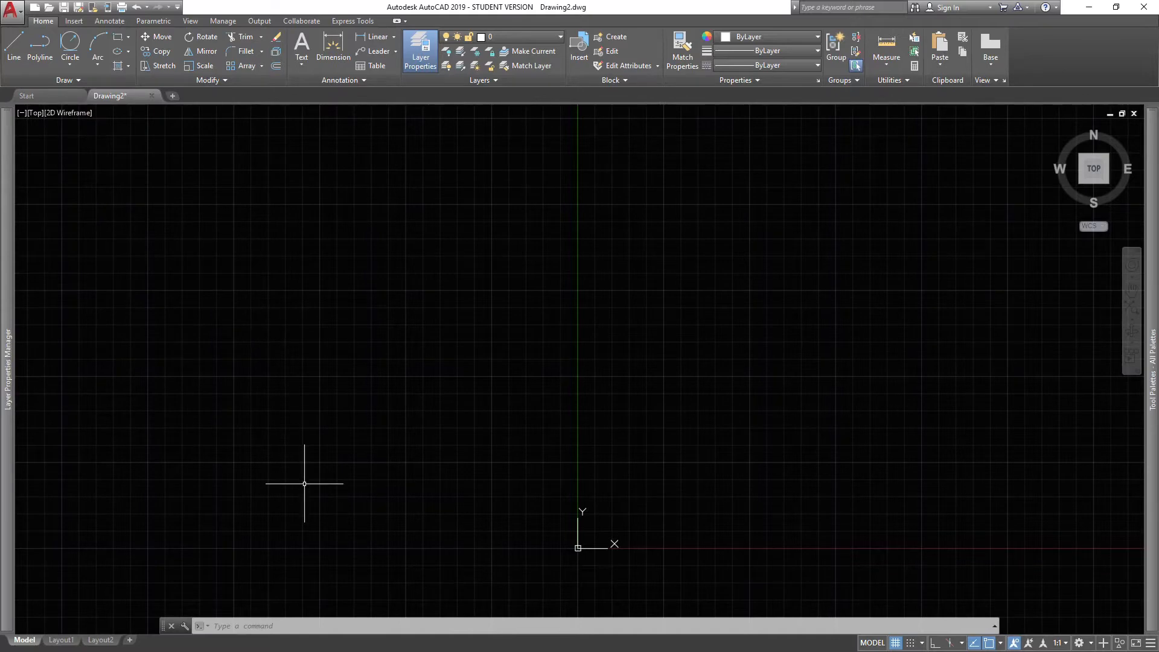
Draw a single diagonal line starting at coordinates 0,0 and rising freehand to the upper right.
text(L)
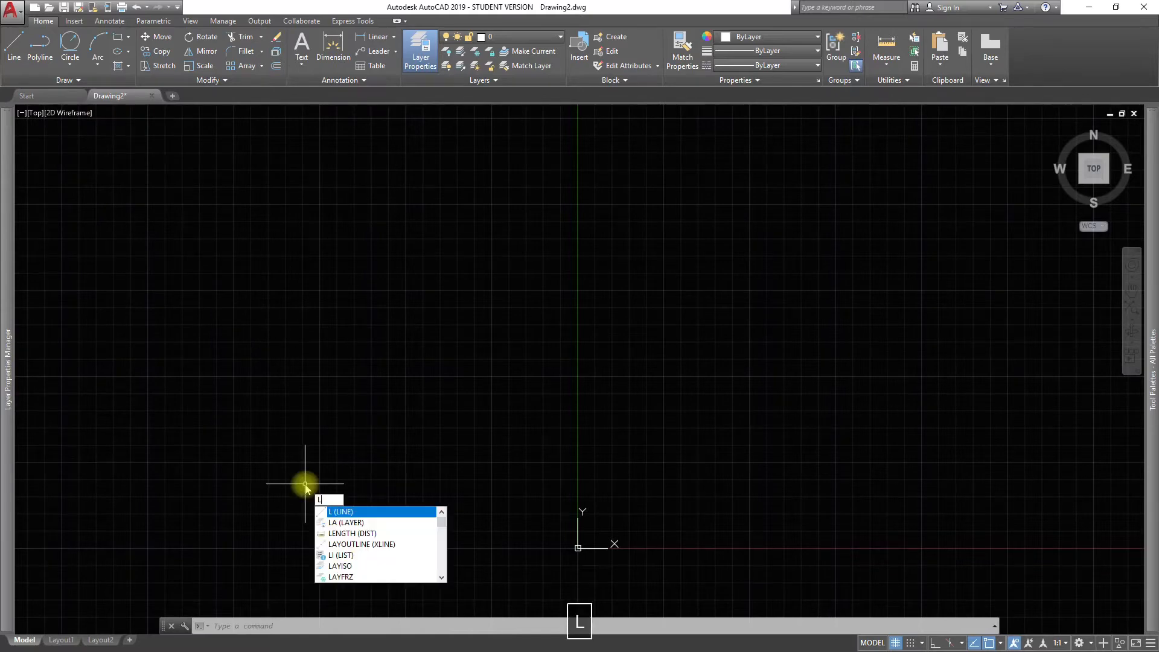
key(space)
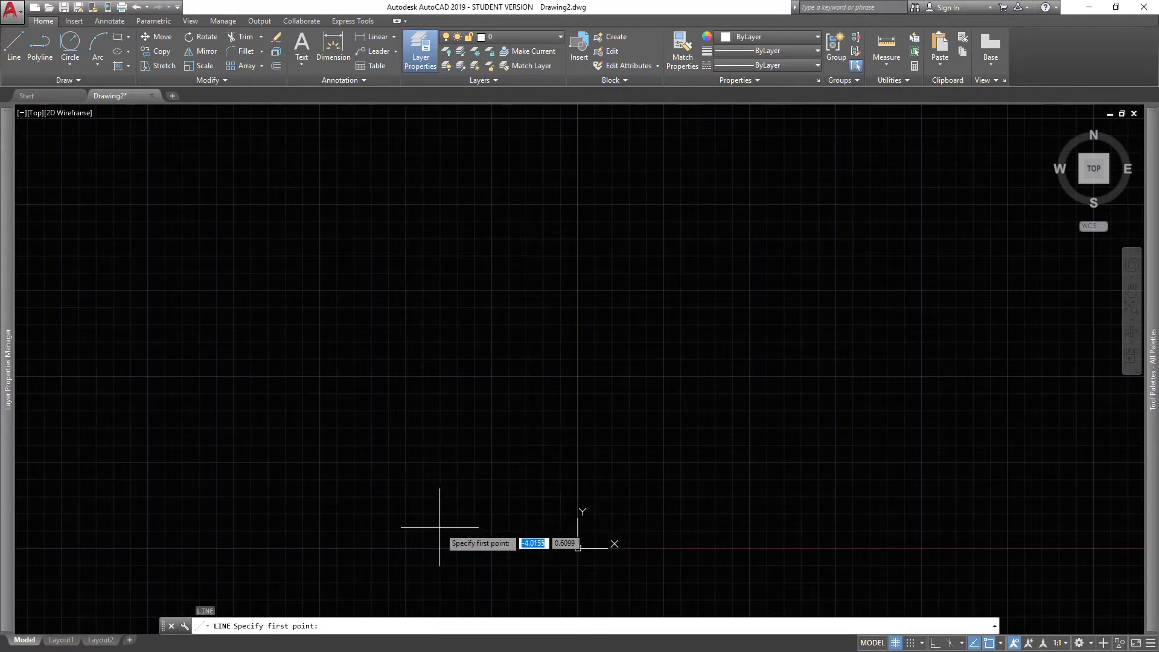
click(234, 629)
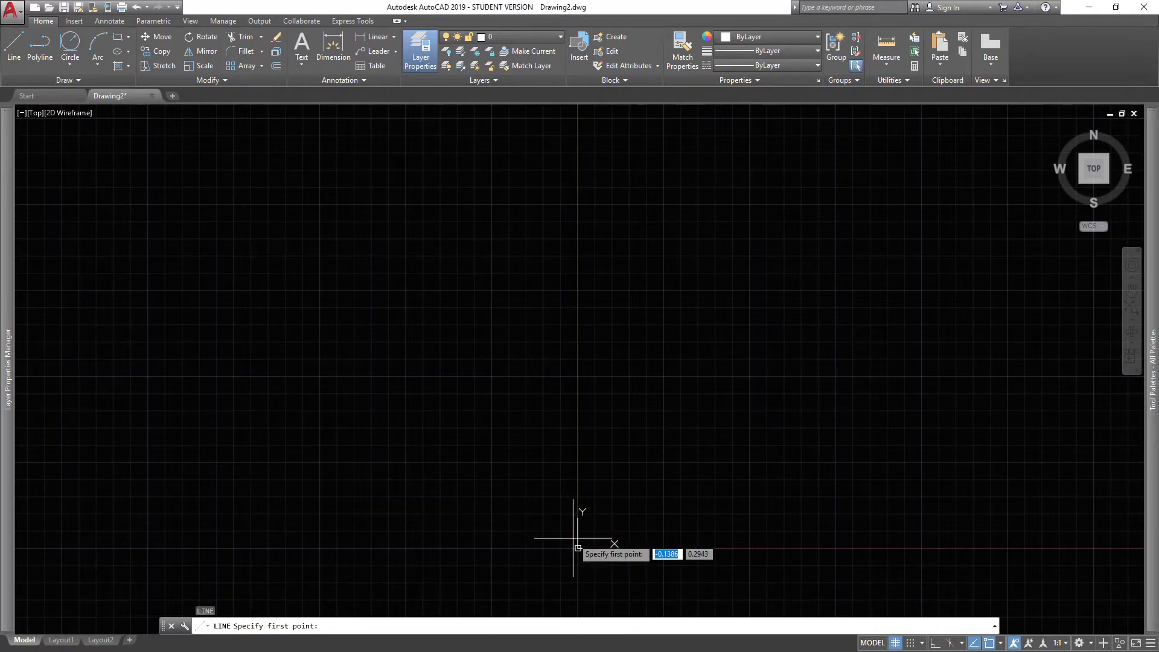
text(0)
key(Tab)
text(0)
key(Return)
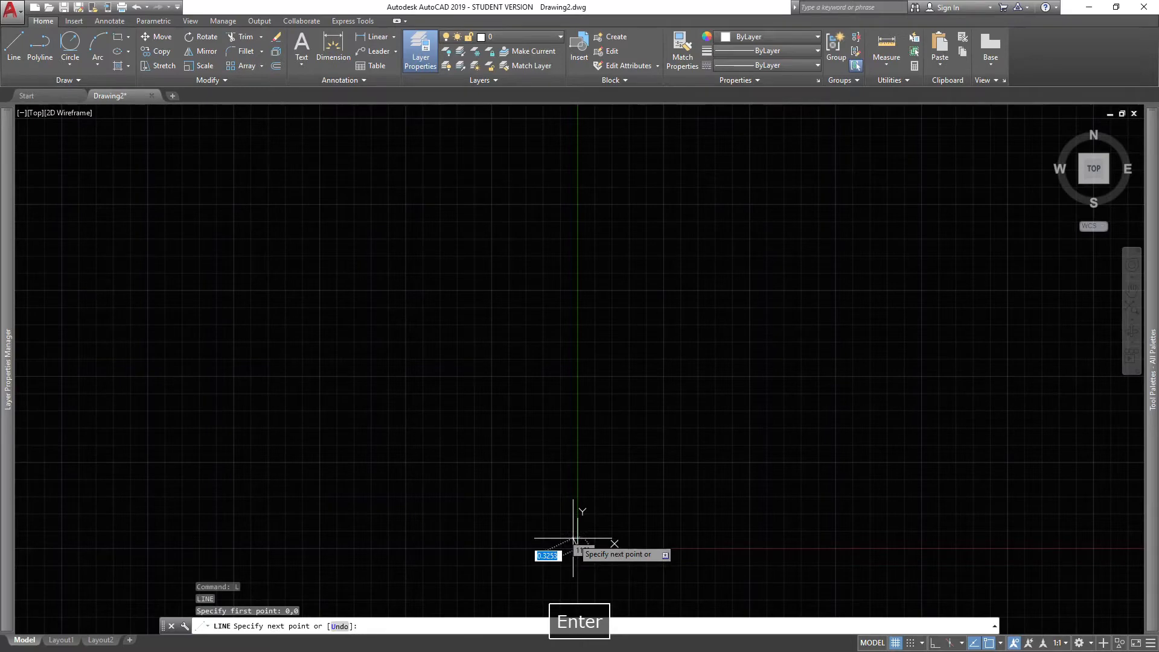
middle_drag(688, 537, 488, 446)
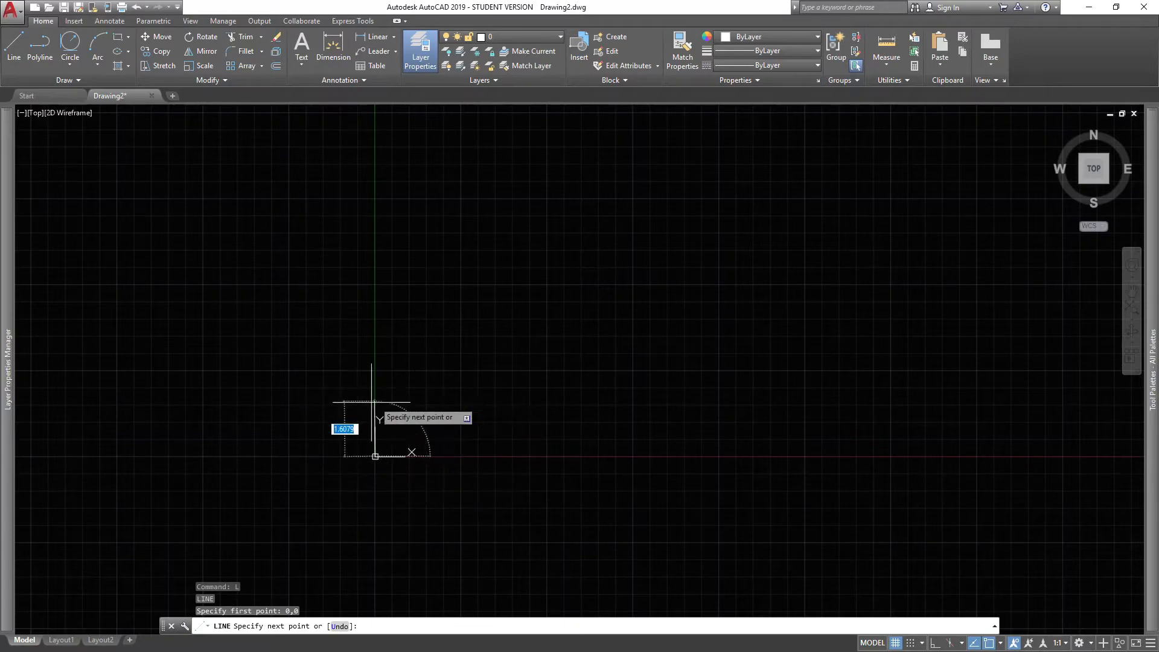
scroll(371, 464, up, 4)
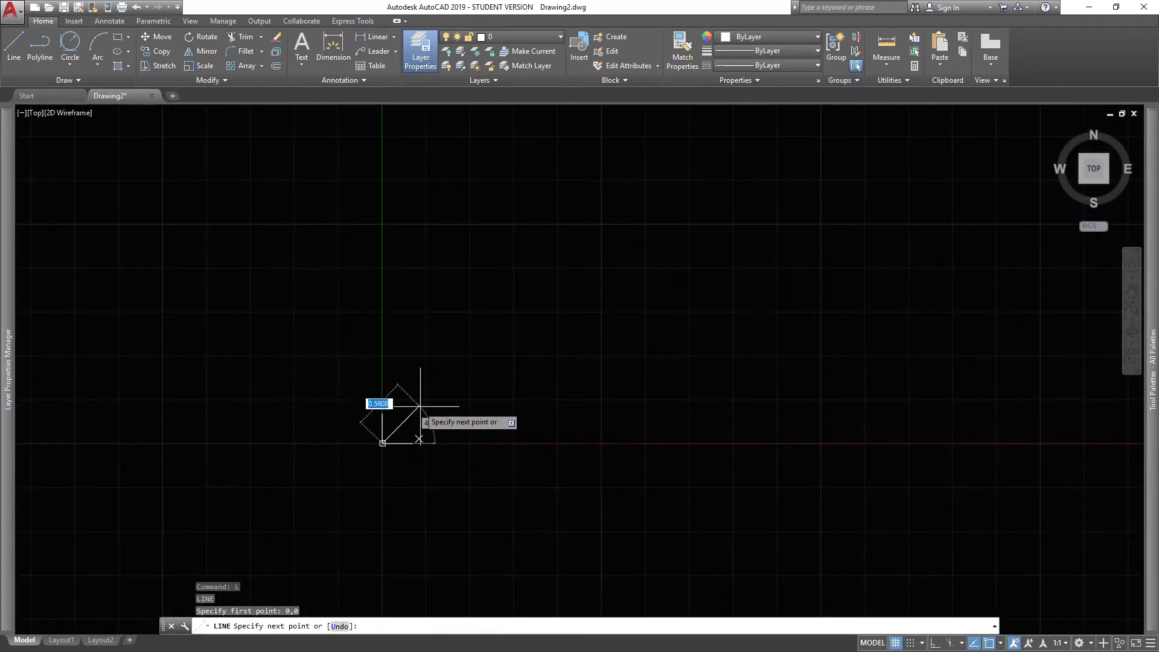
scroll(498, 370, down, 2)
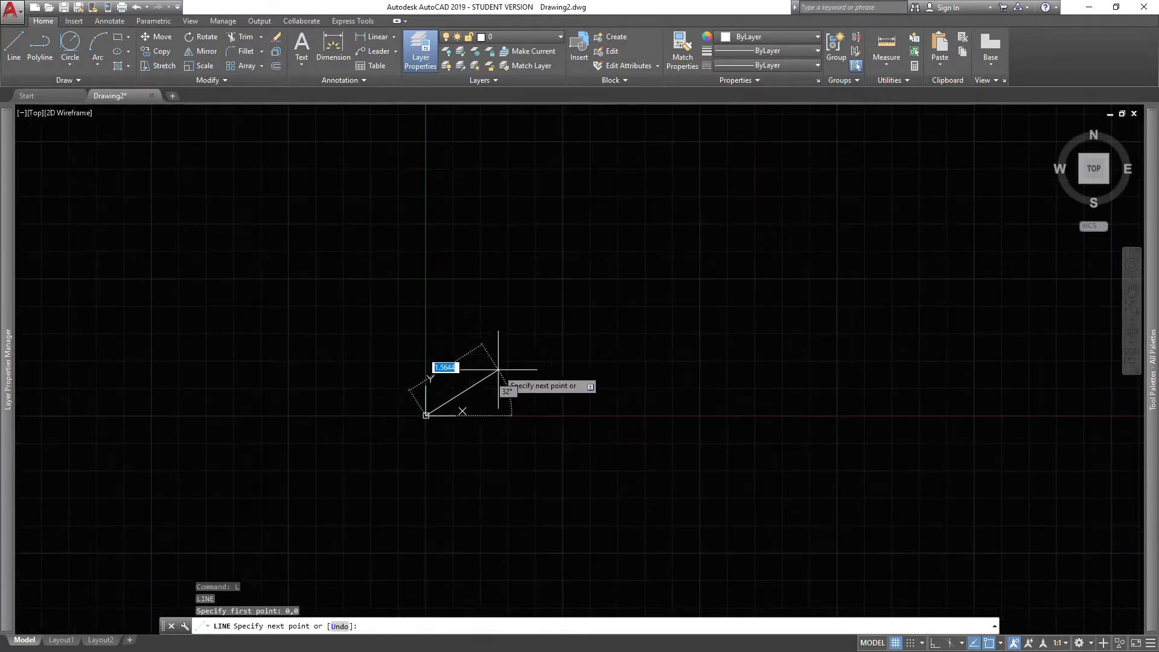
scroll(507, 356, down, 2)
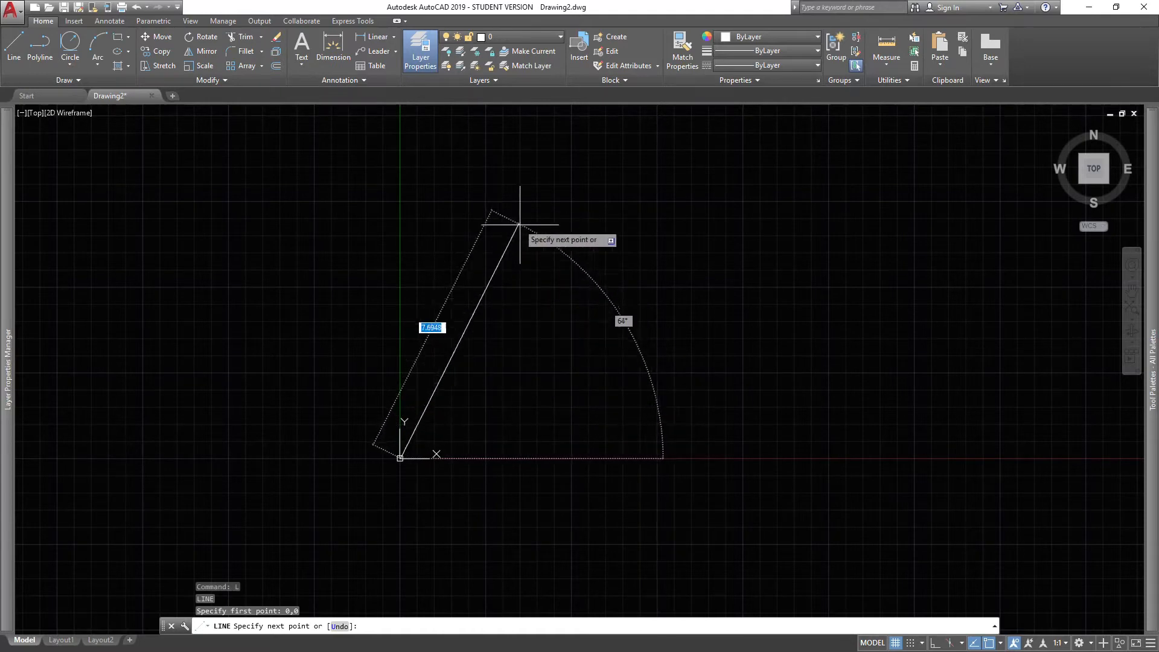
click(615, 285)
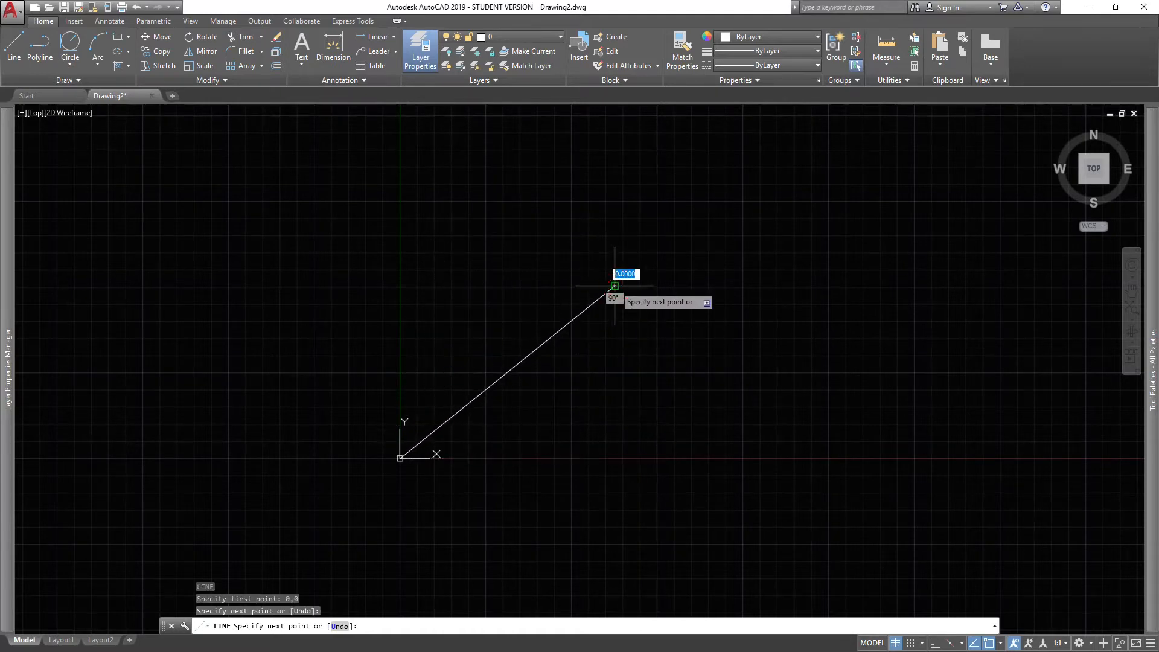
key(space)
click(544, 344)
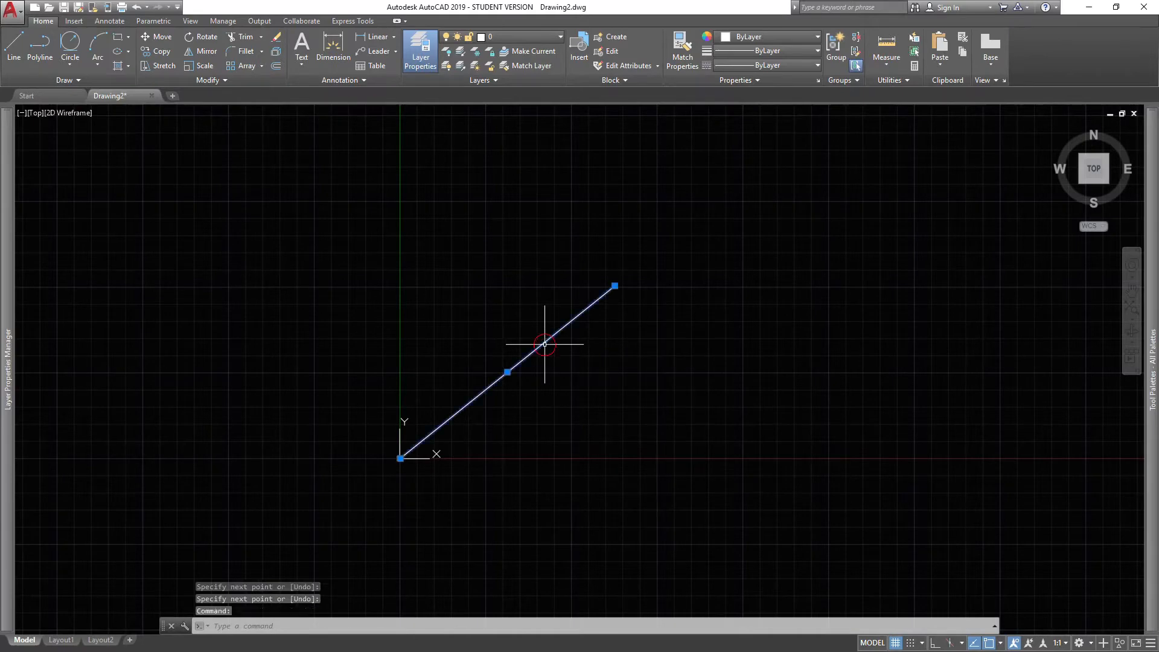
key(Escape)
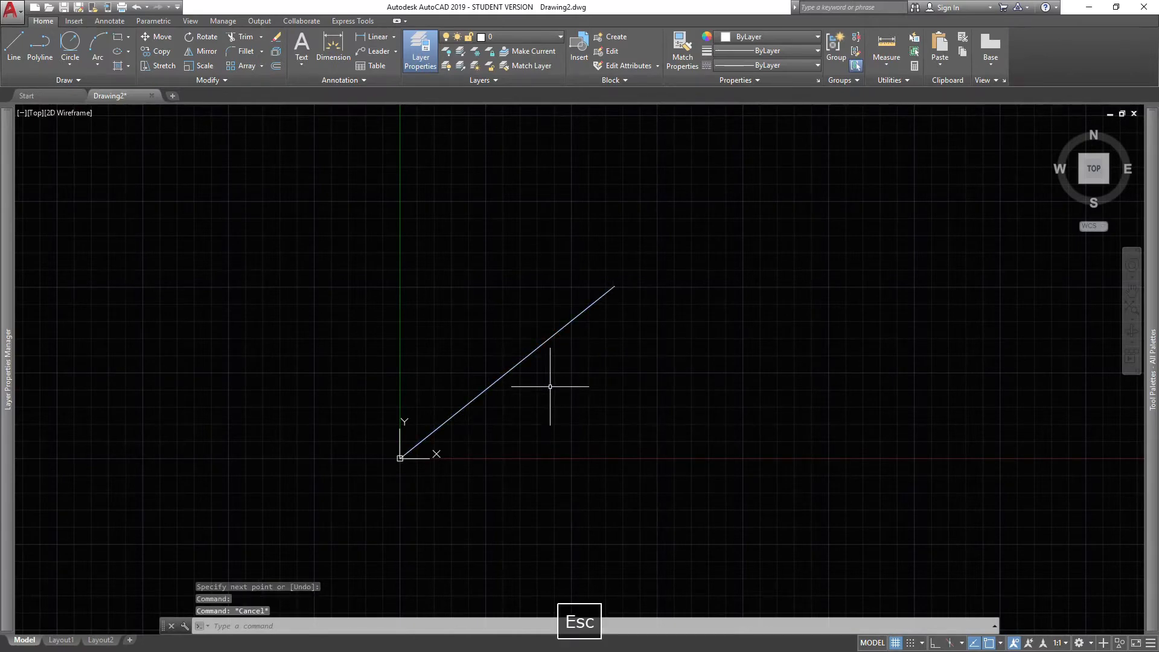
Draw two connected line segments forming an inverted V to the right of the diagonal line.
key(l)
key(space)
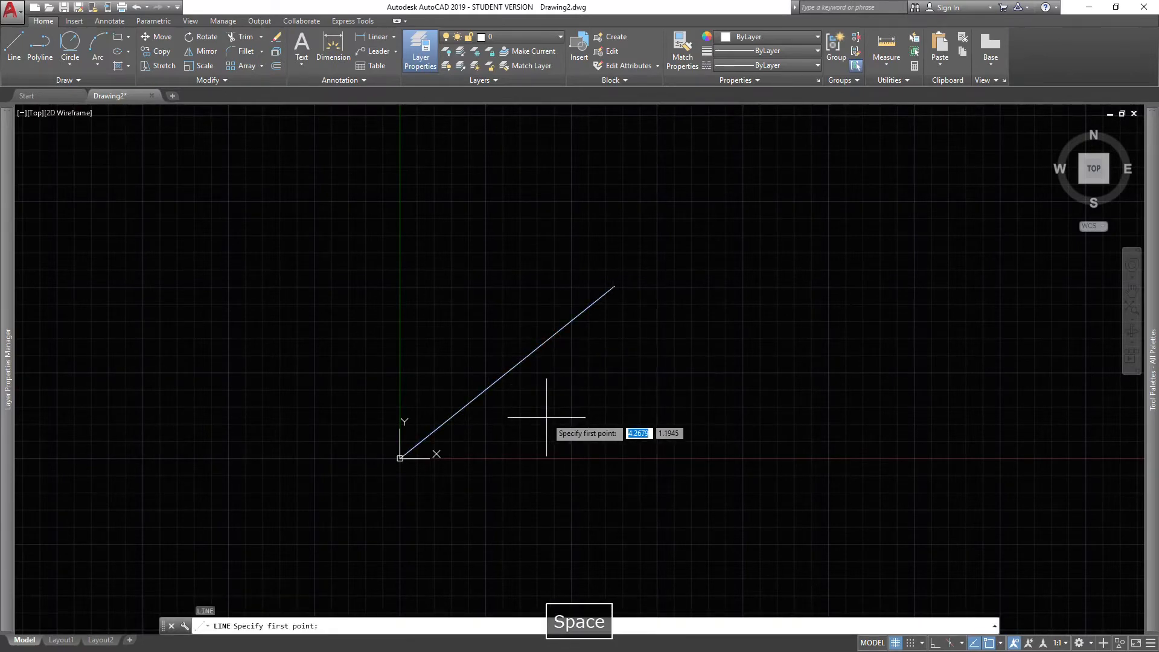
click(547, 417)
click(664, 311)
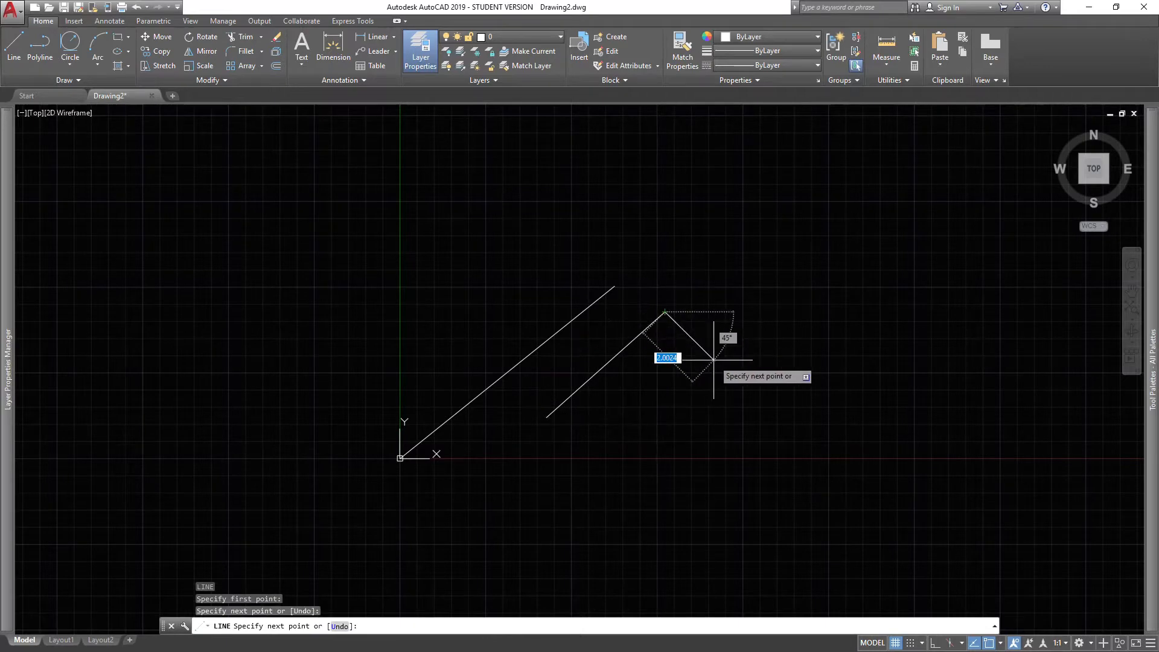
click(766, 423)
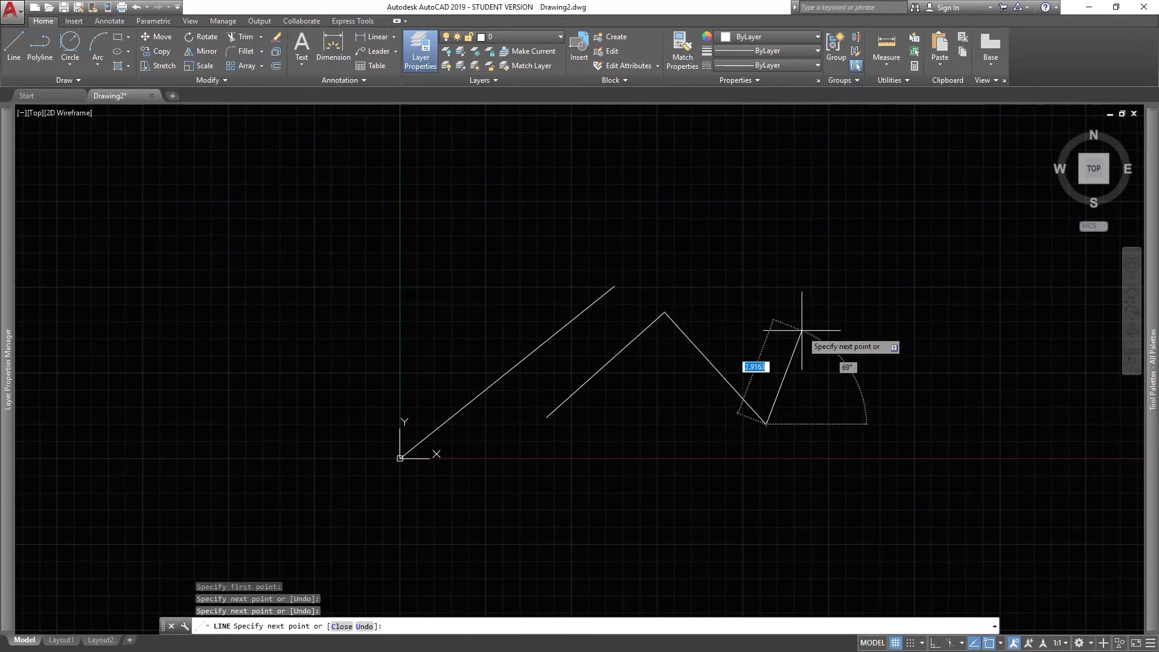
key(space)
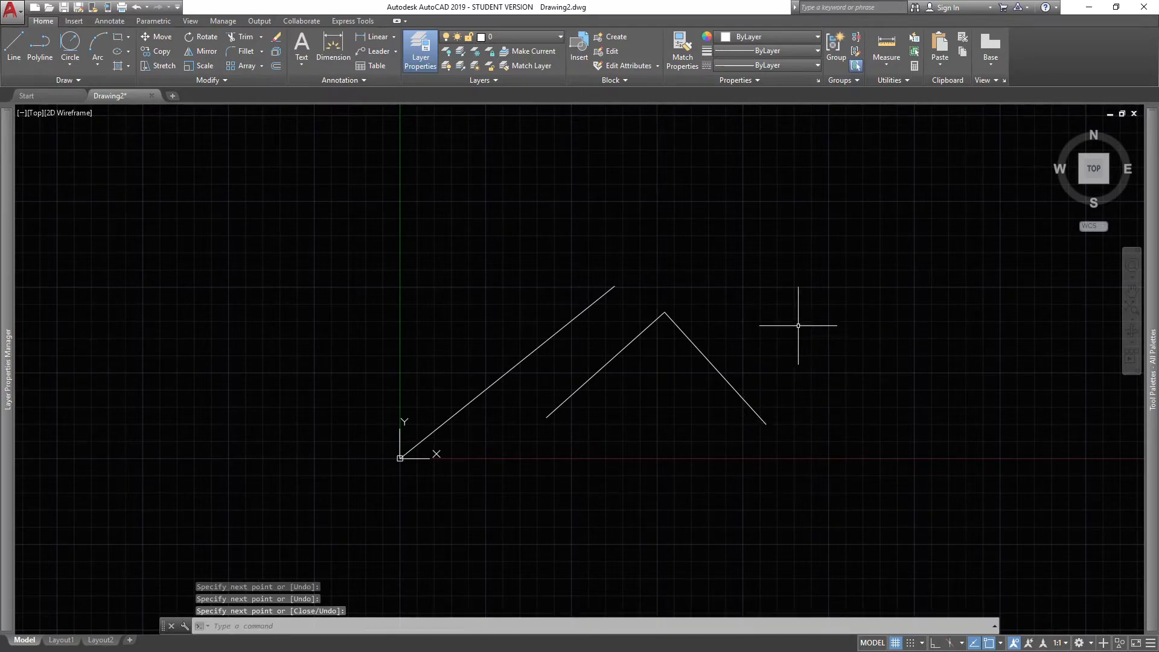
Delete both segments of the inverted V.
click(694, 303)
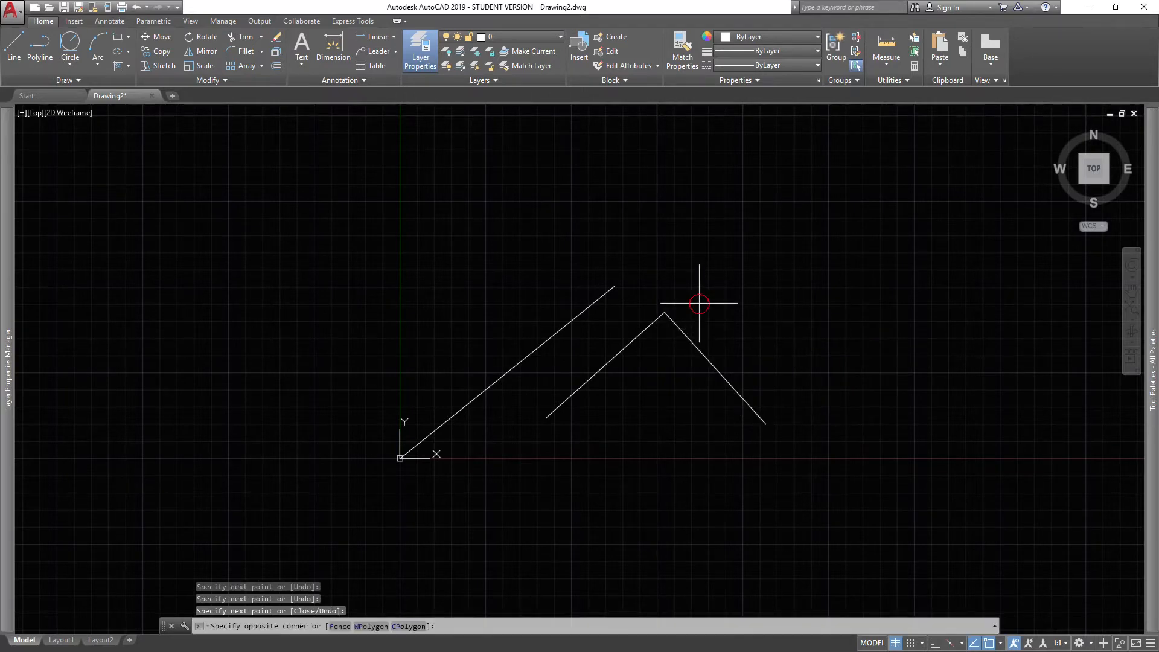
click(622, 337)
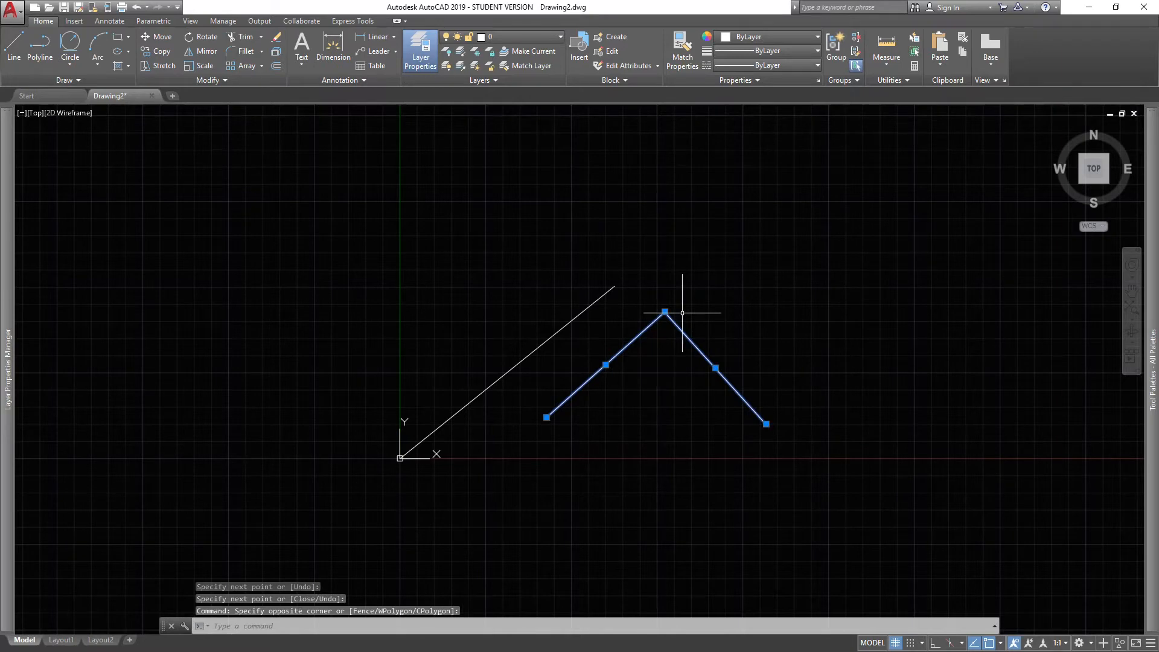
key(Delete)
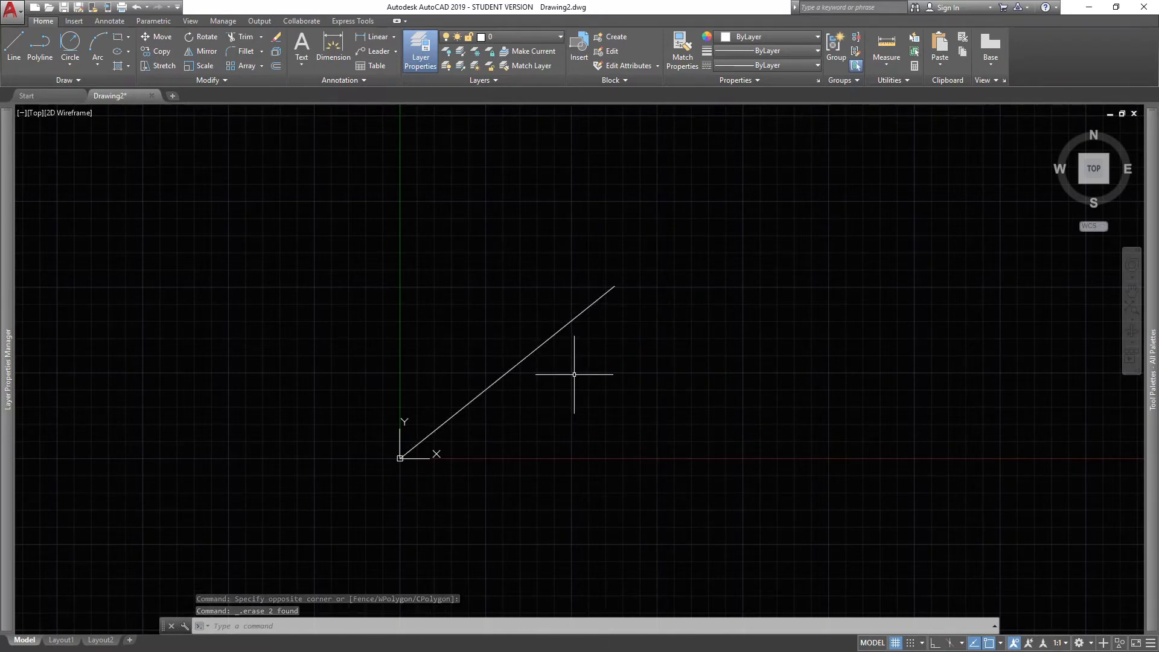
Turn on Ortho mode while drawing a horizontal line 5 units long from the origin along the positive X direction.
text(l)
key(space)
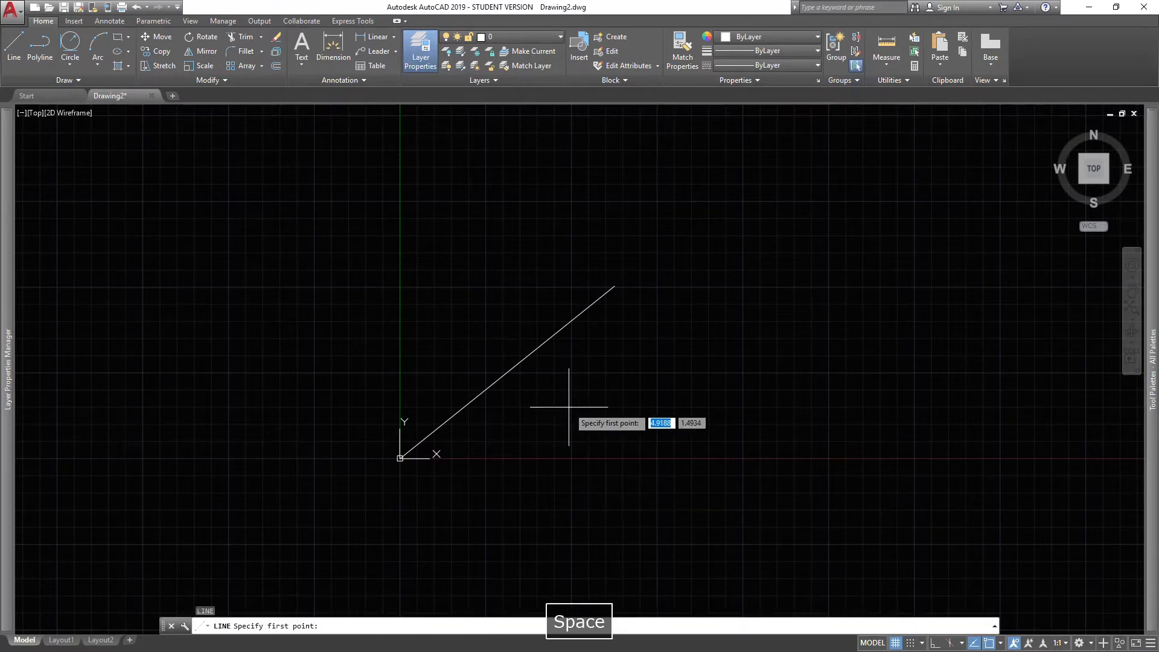
click(400, 458)
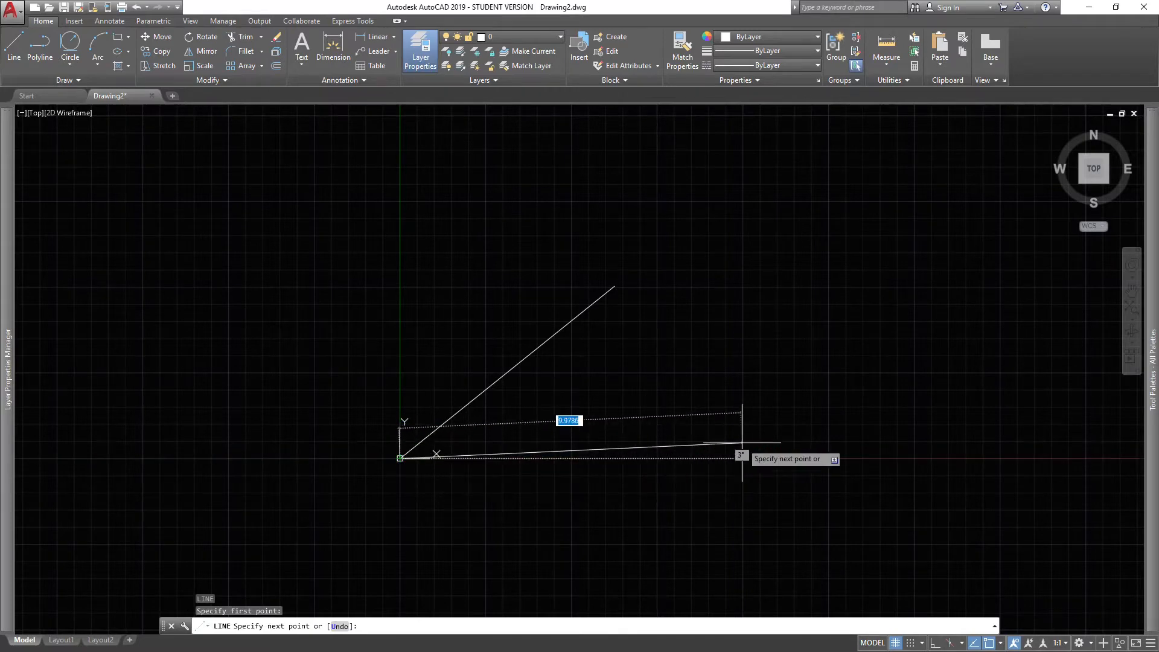
click(935, 643)
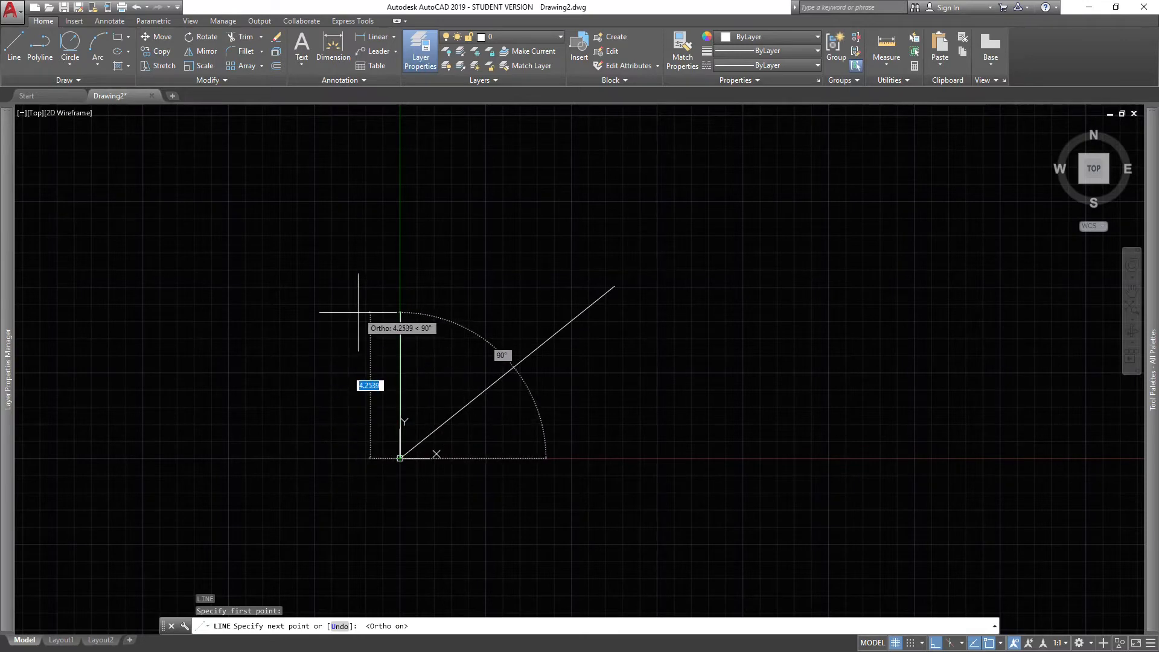
middle_drag(449, 525, 420, 393)
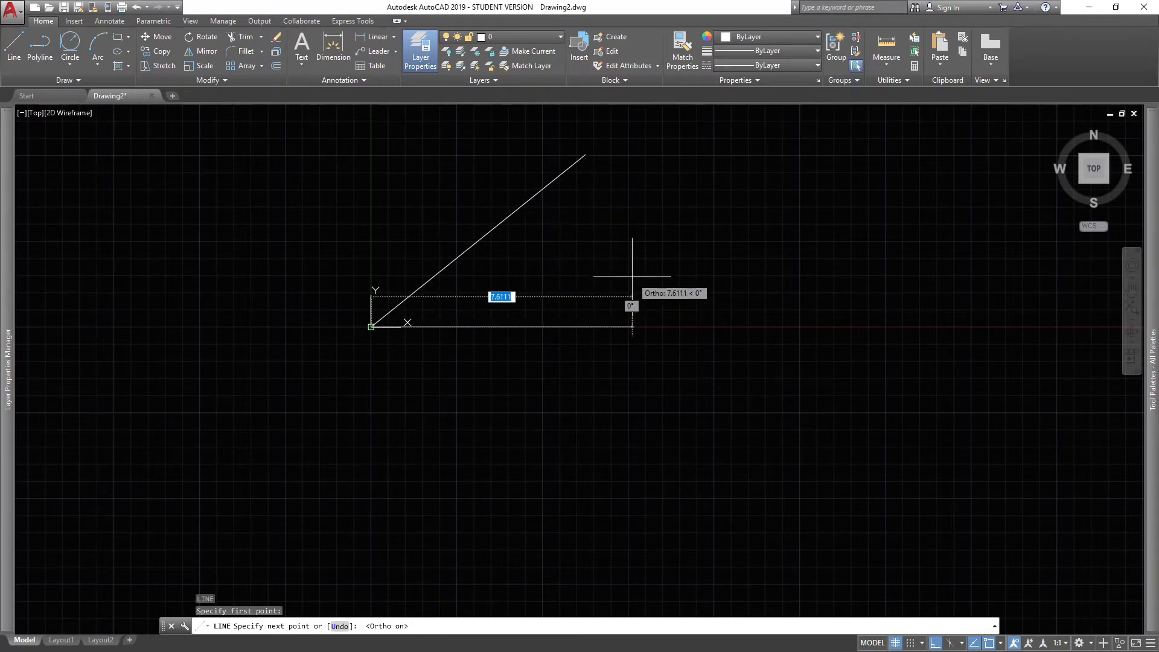
middle_drag(631, 266, 559, 348)
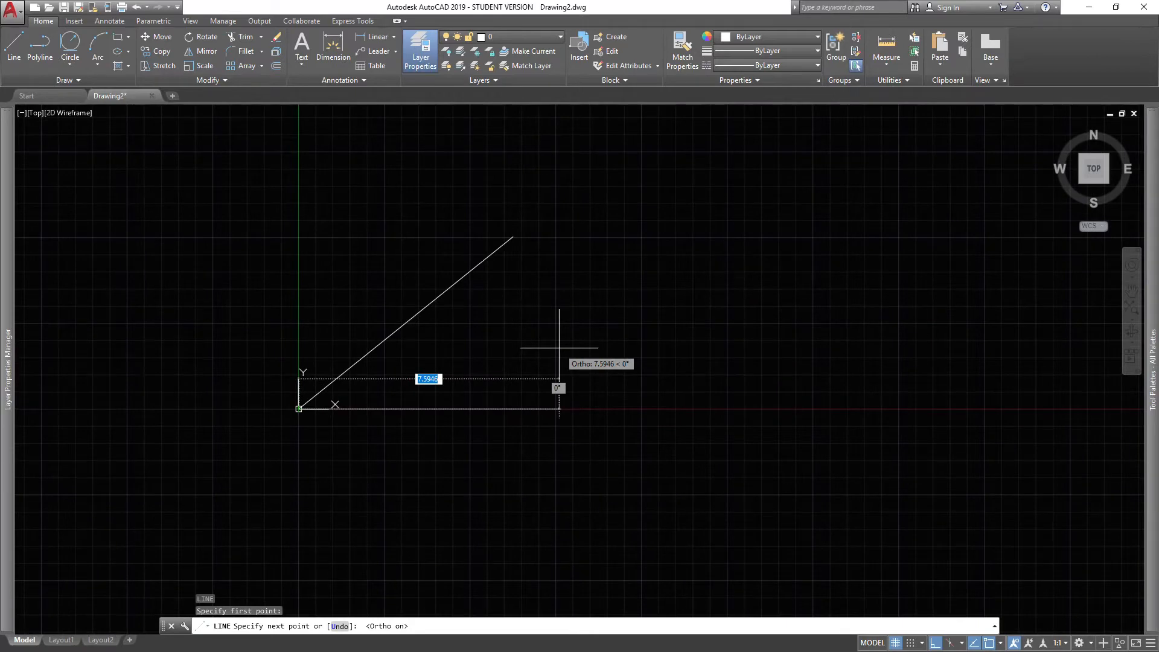
text(5)
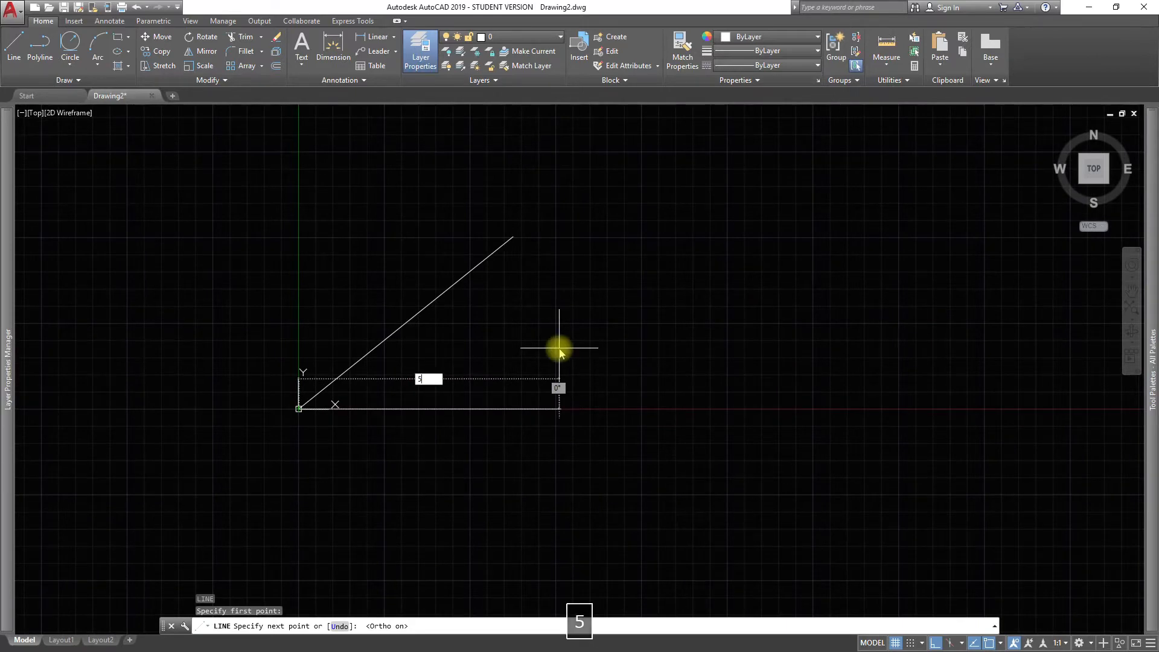
key(Return)
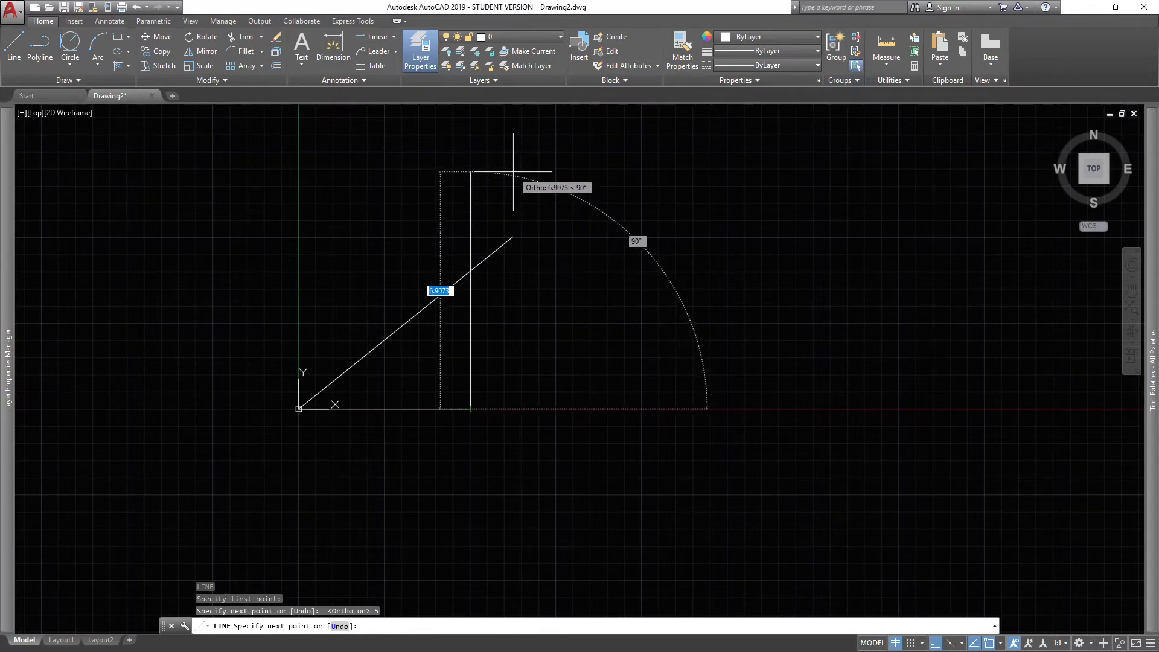
Continue from the horizontal line's right end with a vertical segment 5 units upward, and finish the Line command.
text(5)
key(Return)
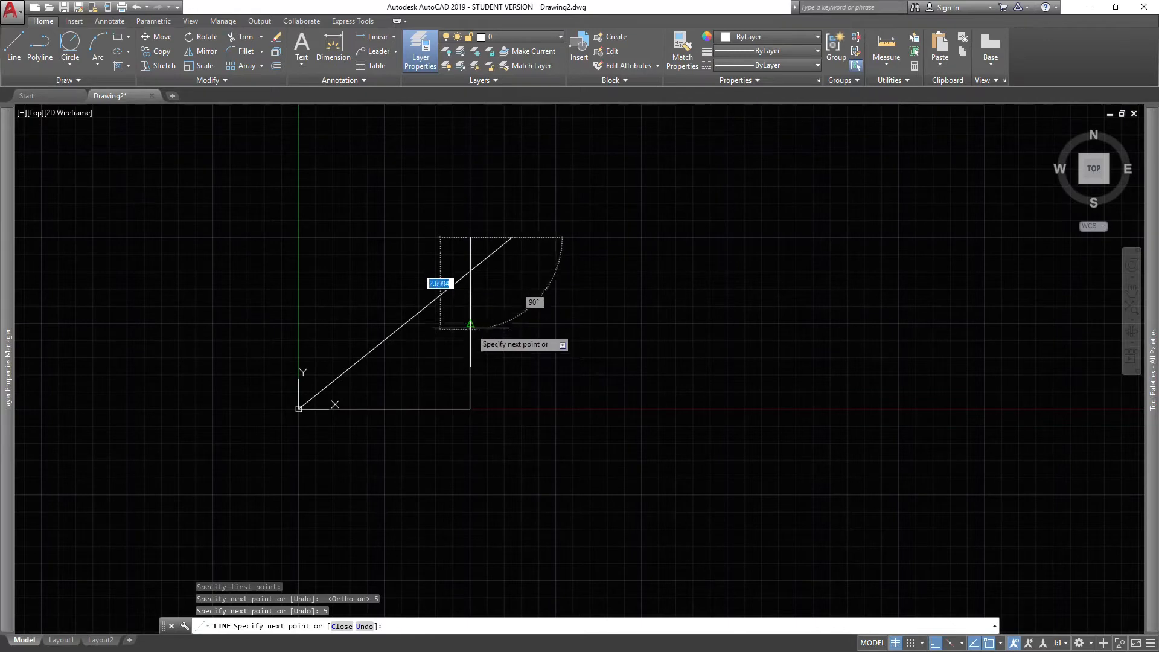
key(space)
Delete the freehand diagonal line that starts at the origin.
click(484, 251)
click(484, 266)
key(Delete)
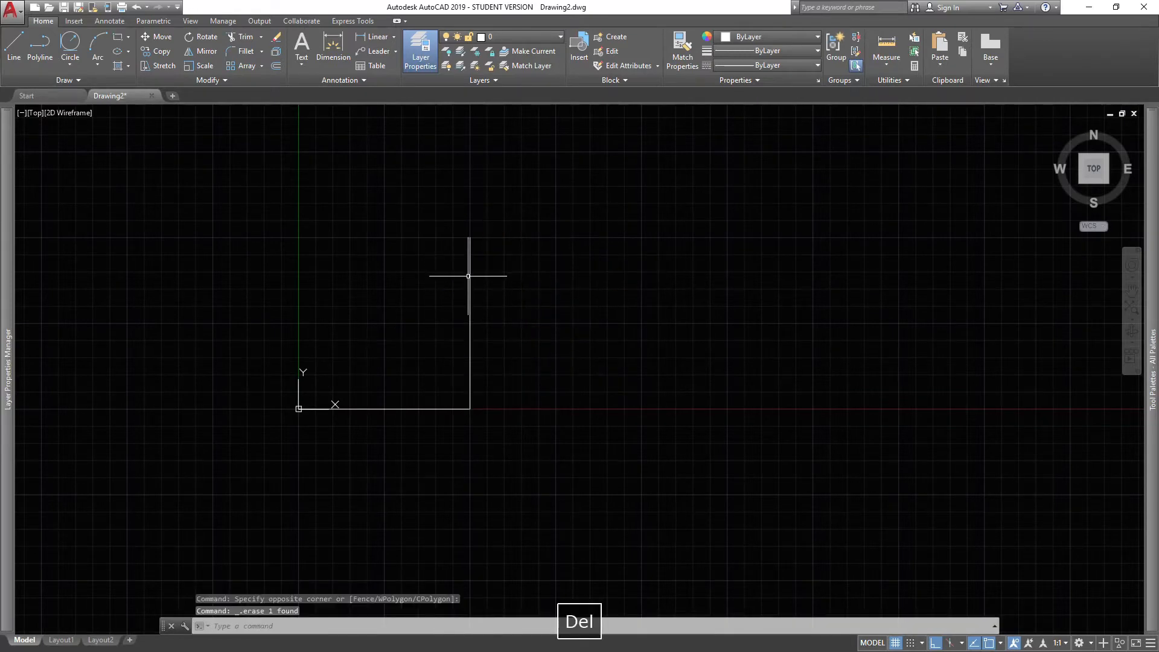
click(469, 277)
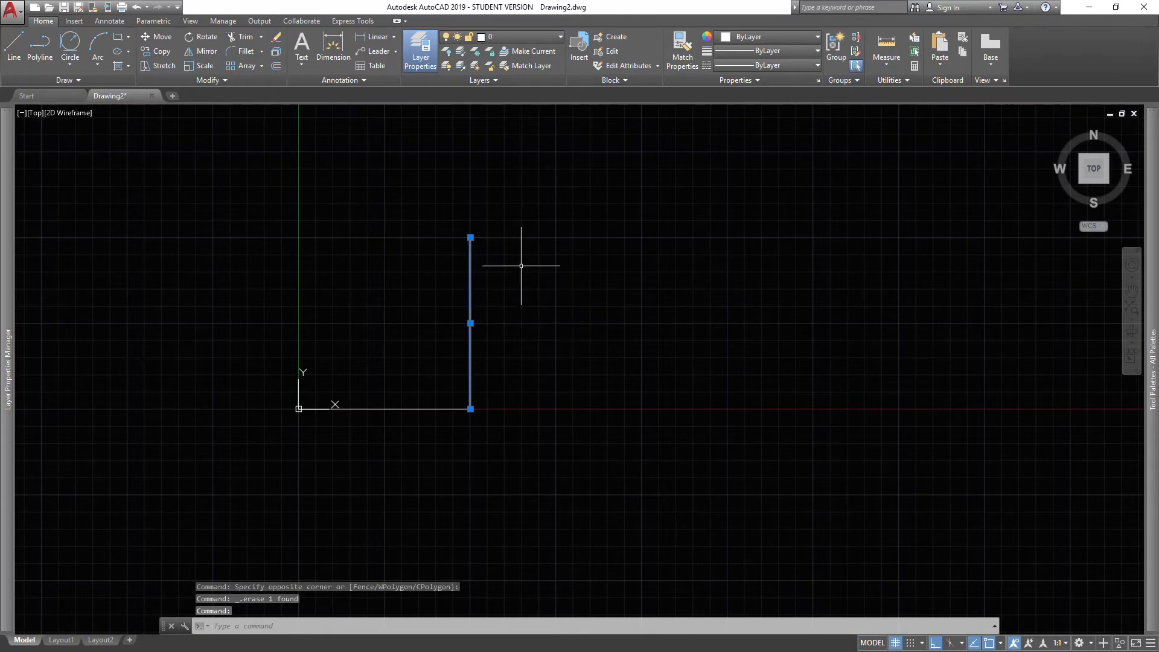
key(Escape)
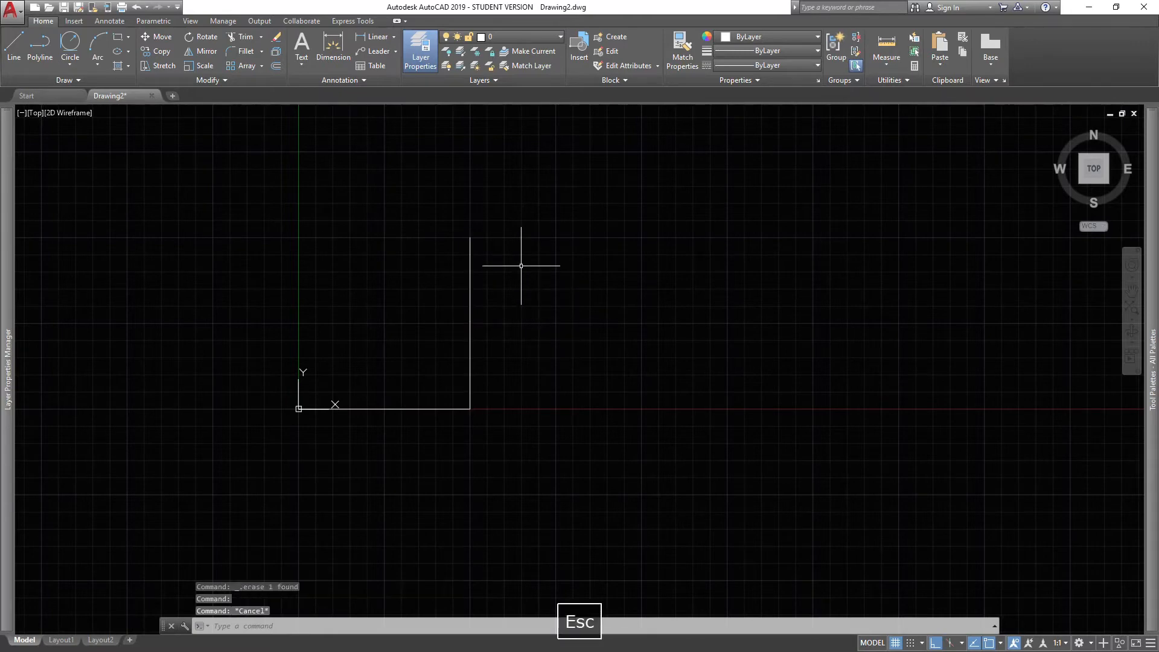
click(469, 330)
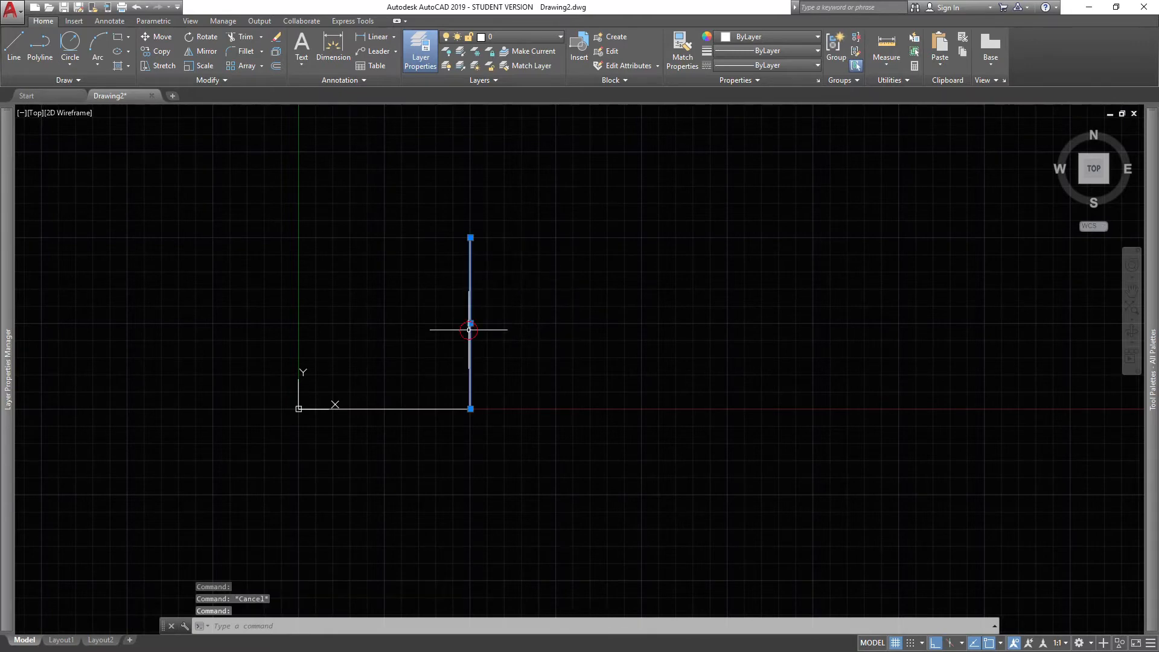
click(417, 408)
key(Escape)
Close the triangle with a line from the origin to the upper end of the vertical line.
text(l)
key(space)
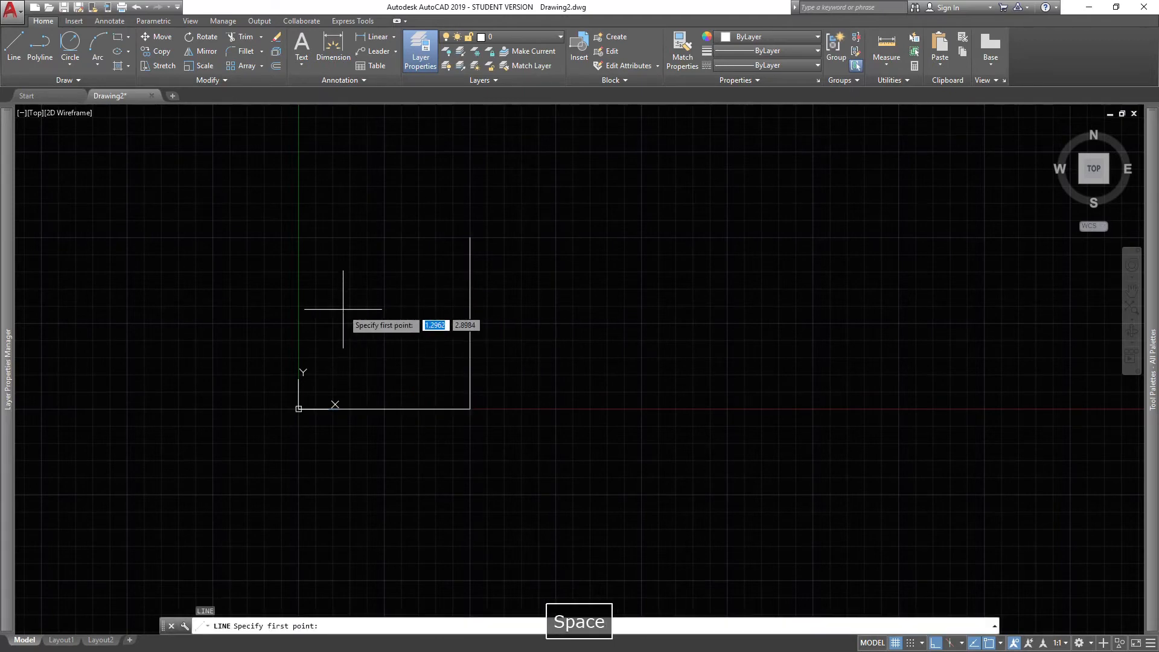
click(298, 408)
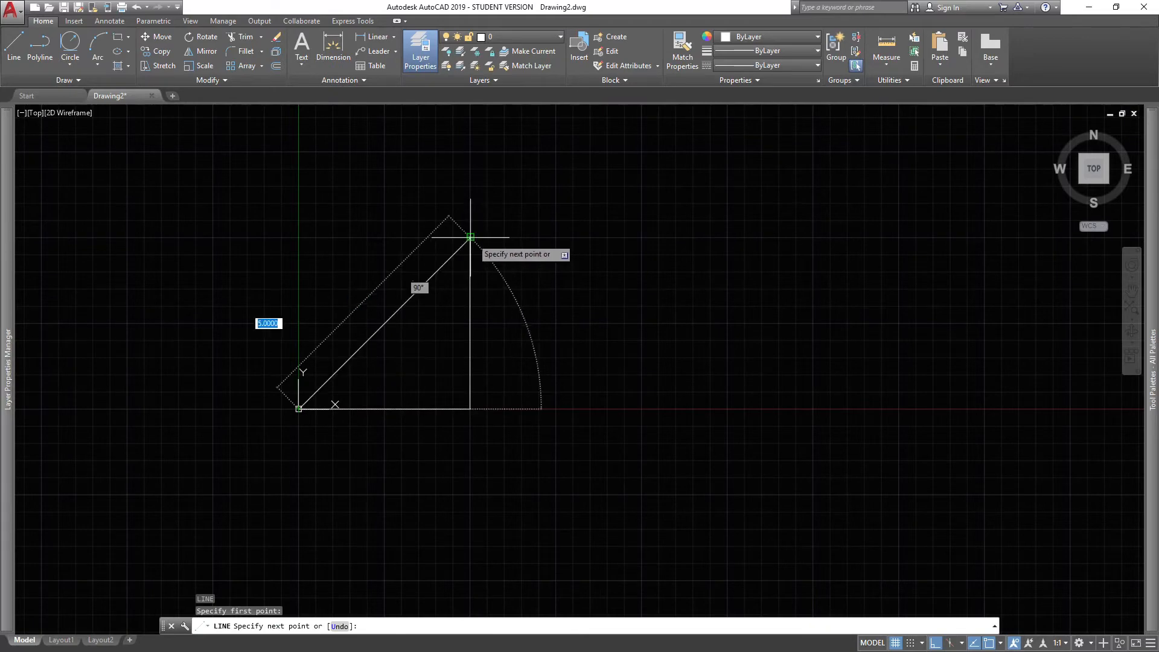
click(471, 237)
key(space)
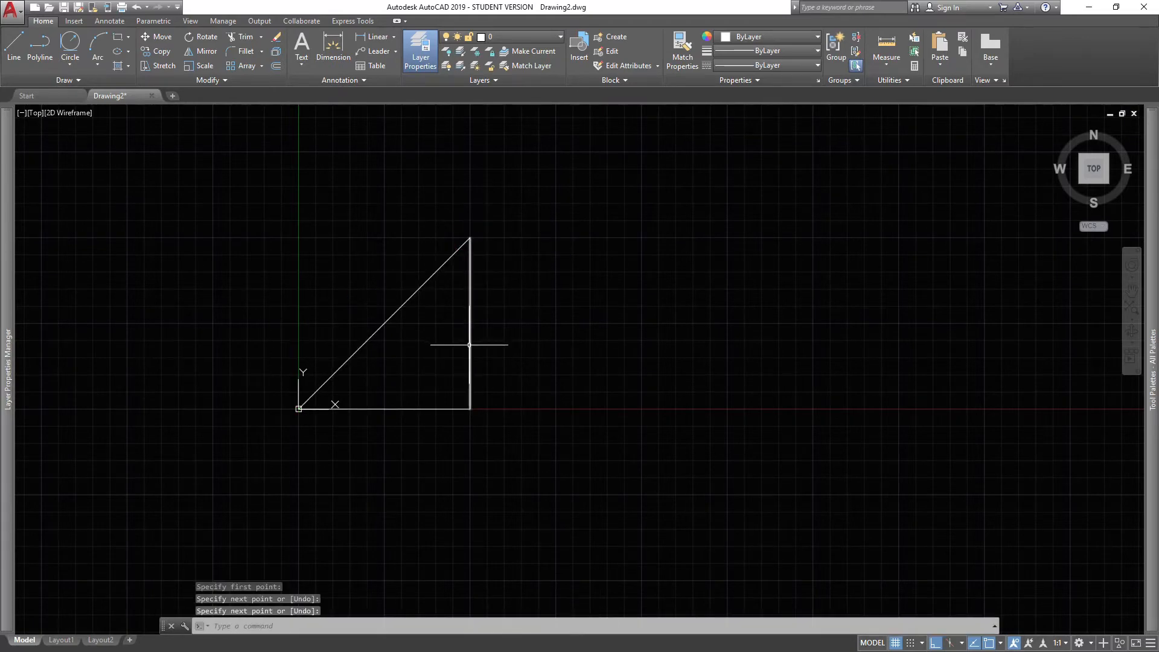
Review the active object snap modes in the Drafting Settings and accept them.
click(922, 644)
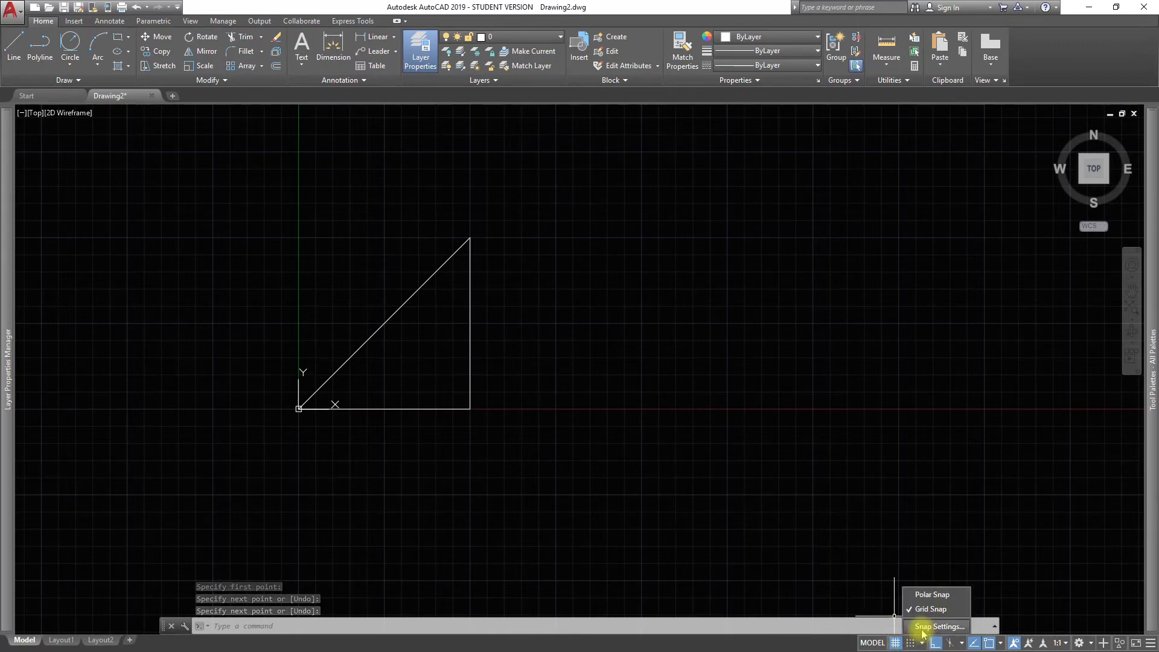
click(922, 627)
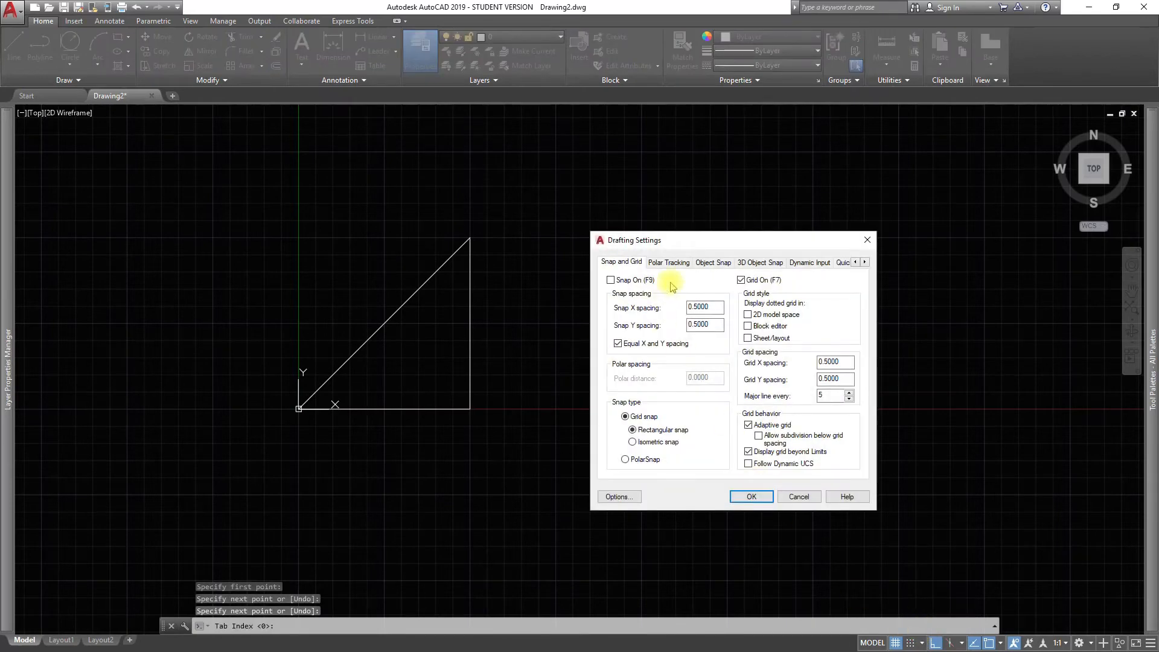
click(709, 265)
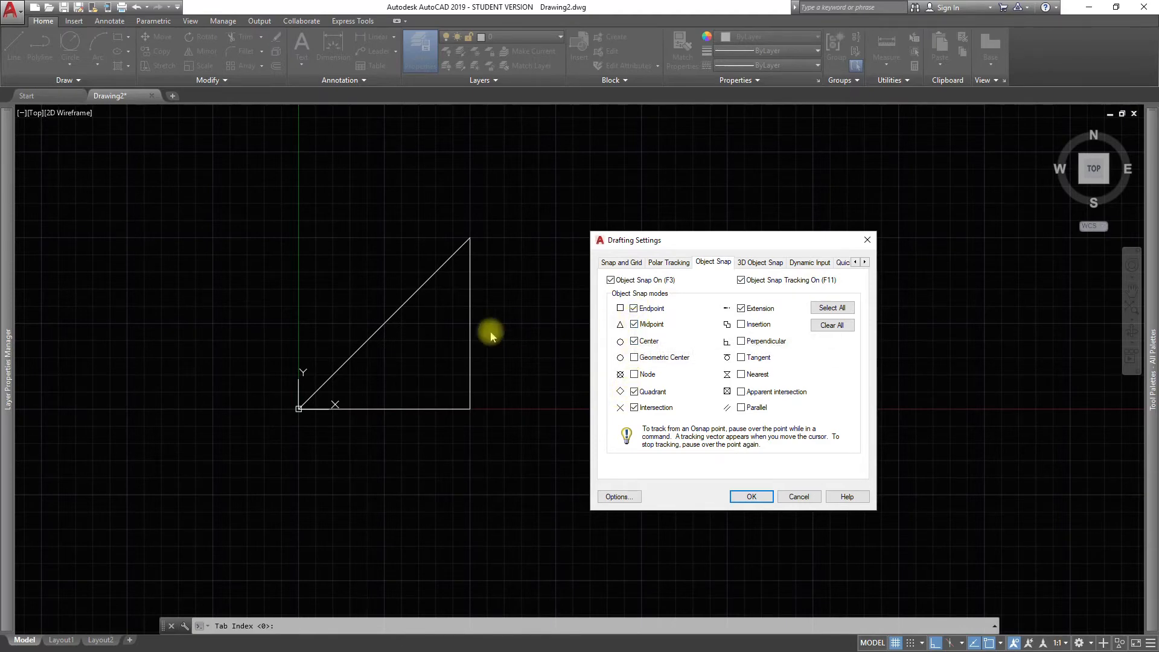
click(743, 503)
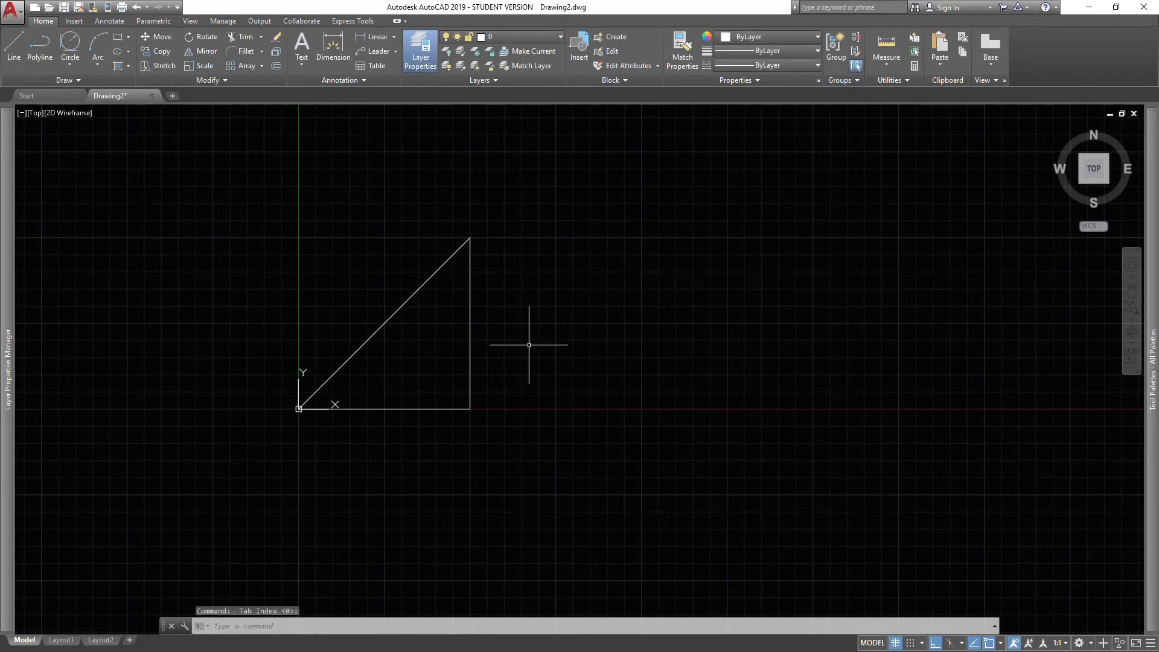
Draw a line from the origin to the midpoint of the triangle's vertical side.
text(l)
key(space)
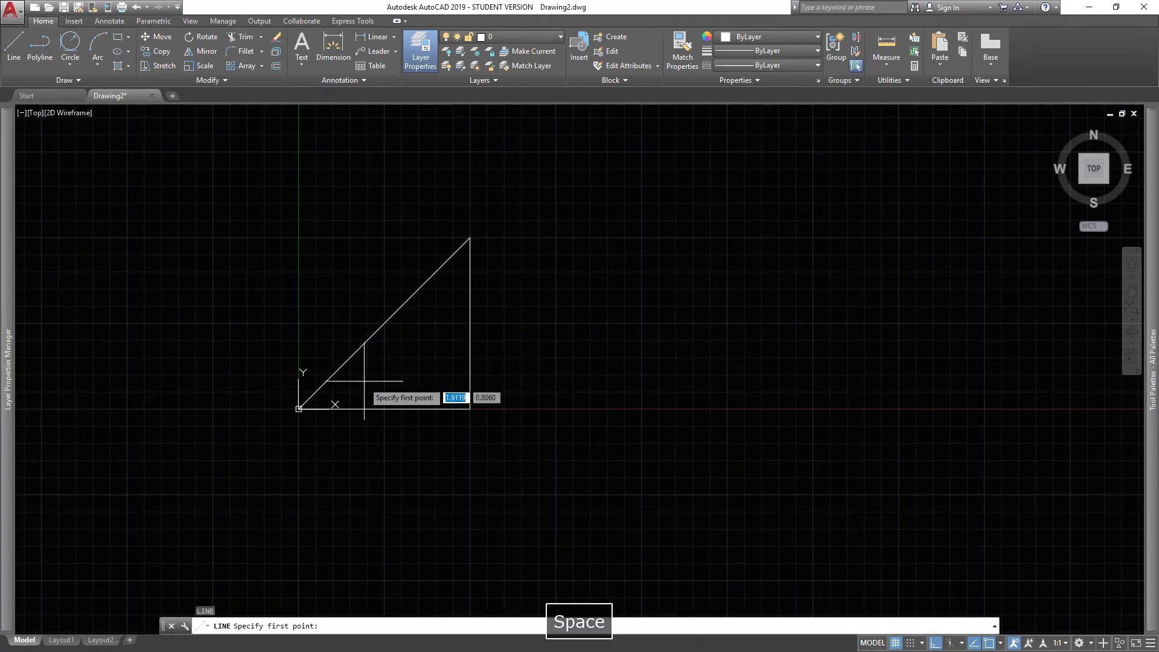
click(299, 409)
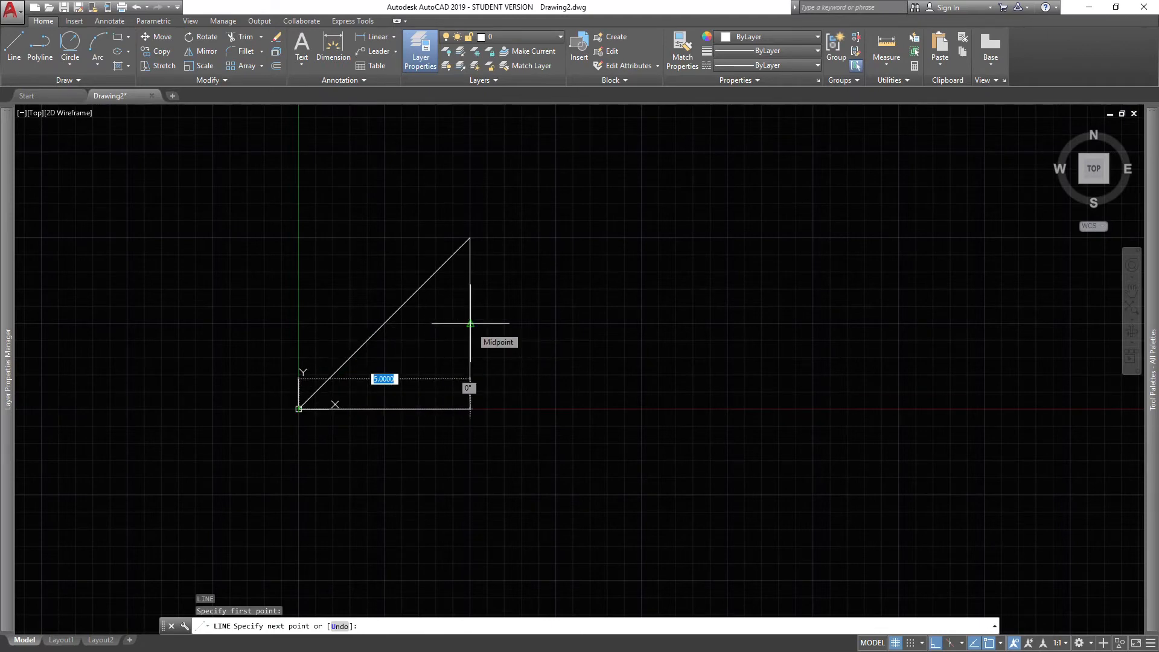
click(470, 323)
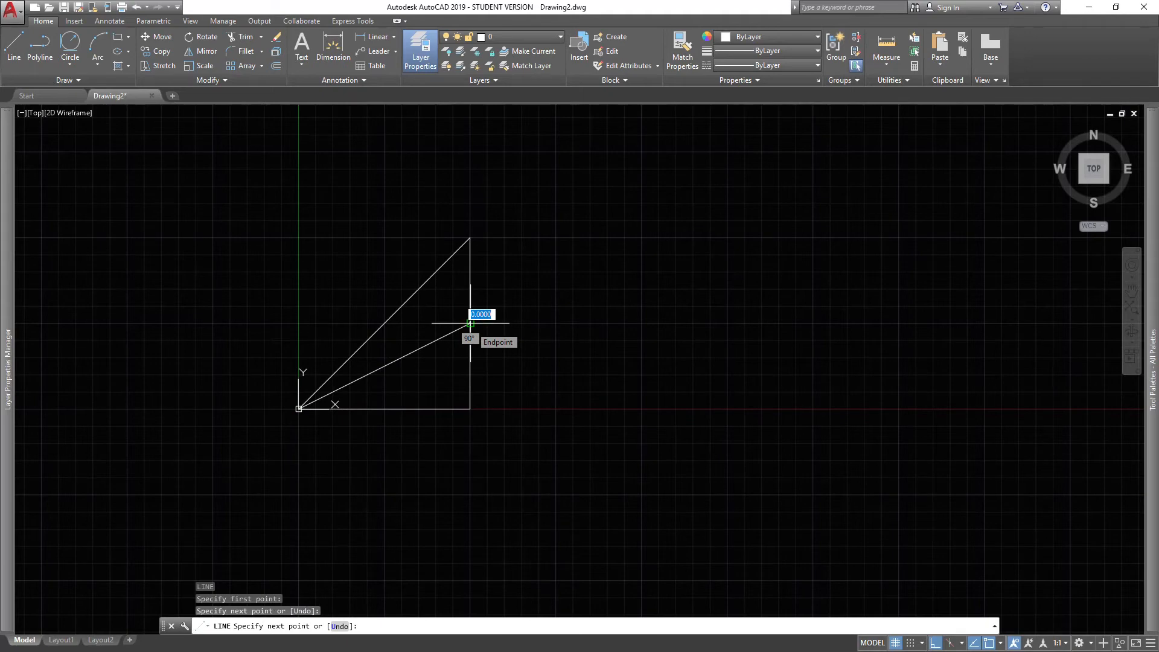
key(space)
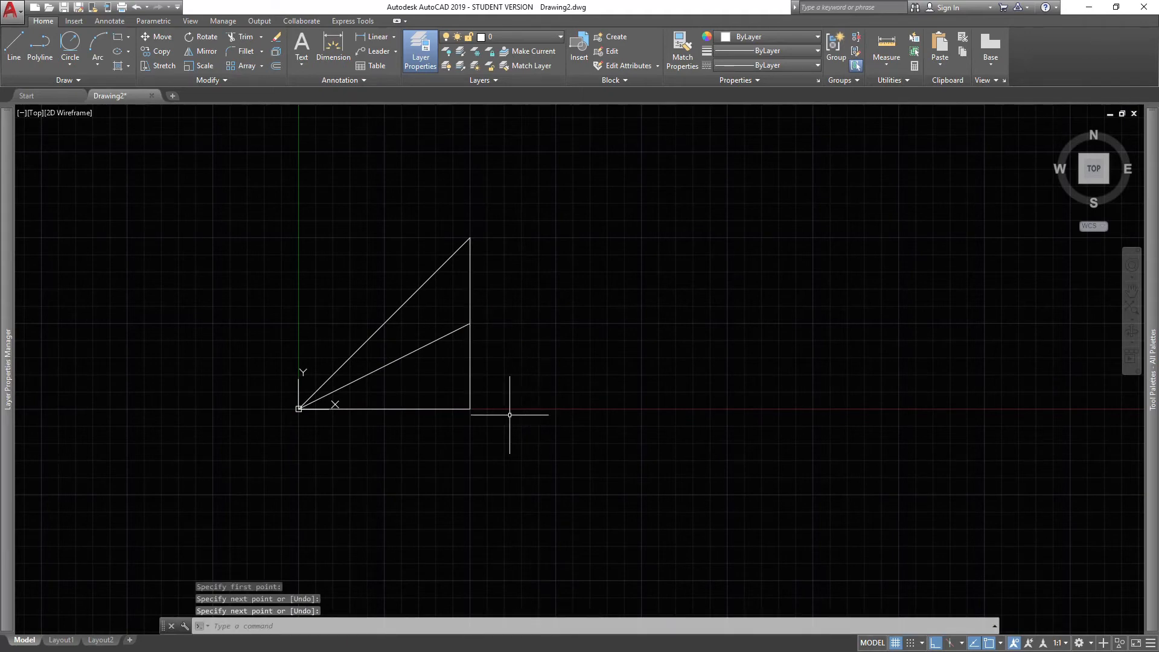
Draw connected lines from the triangle's right-angle corner through the inner line's midpoint and the hypotenuse's midpoint to the vertical side's midpoint.
key(space)
click(470, 409)
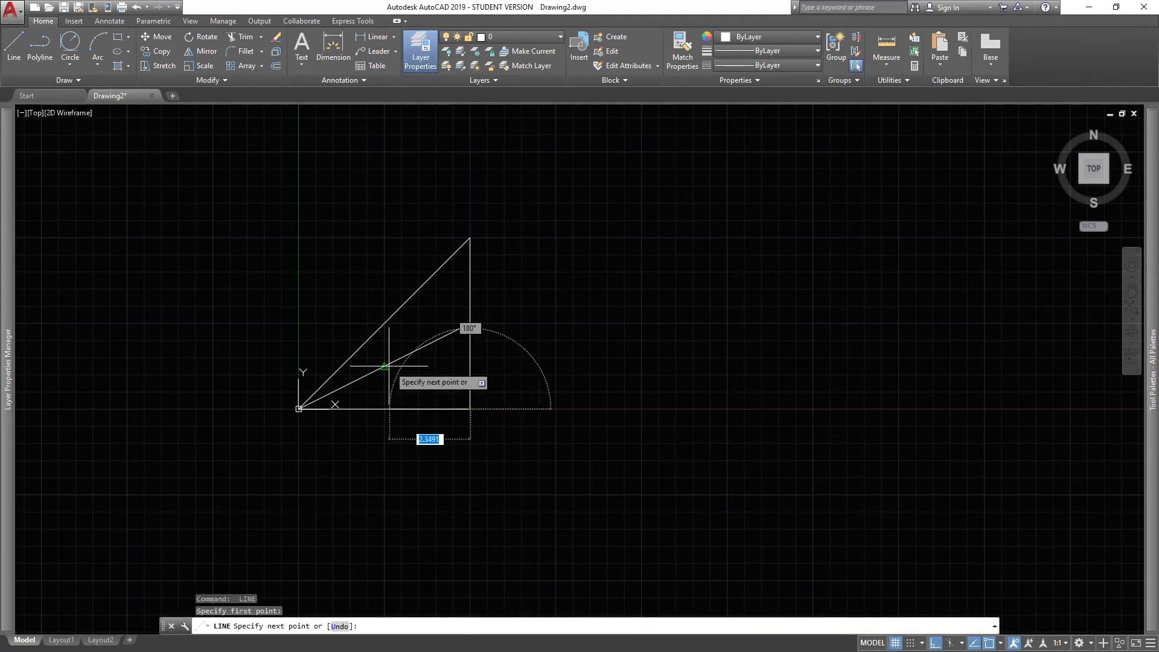
click(384, 366)
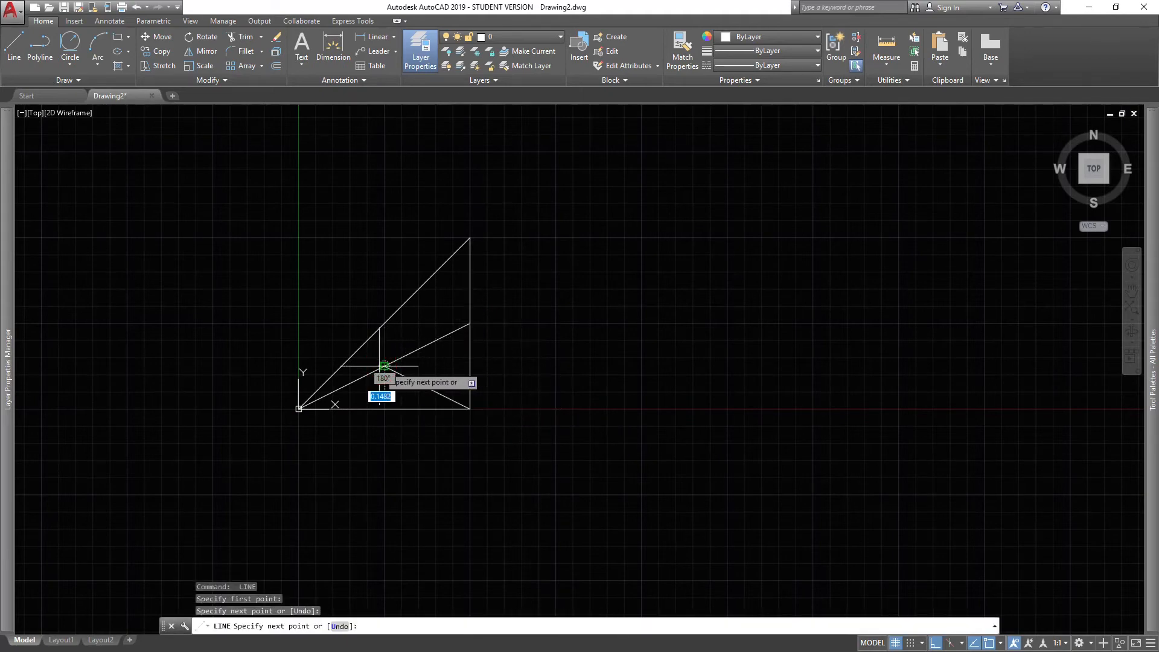
click(384, 324)
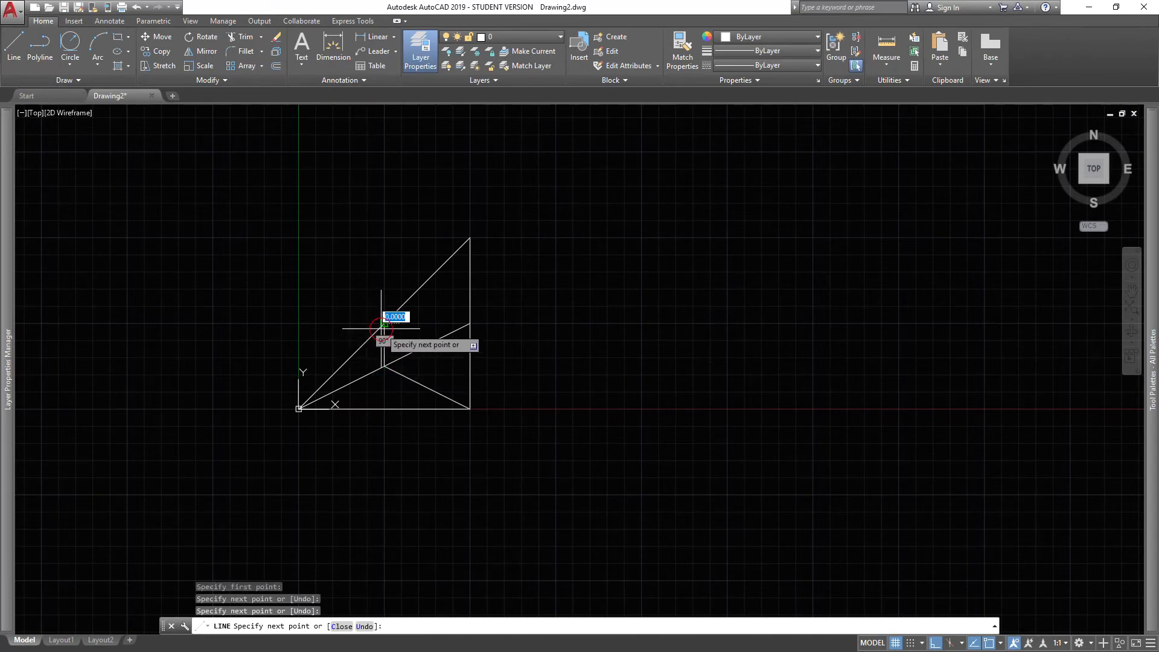
click(470, 324)
key(space)
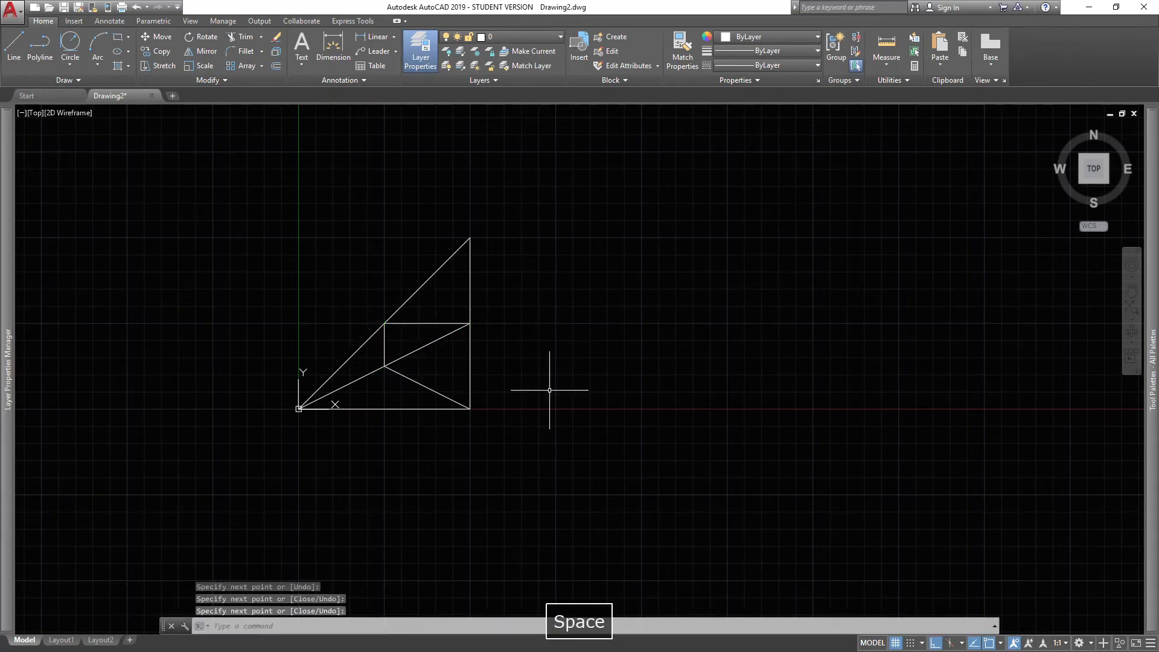
Draw a line from the triangle's right-angle corner using the relative polar coordinate @5<45.
middle_drag(365, 277, 473, 316)
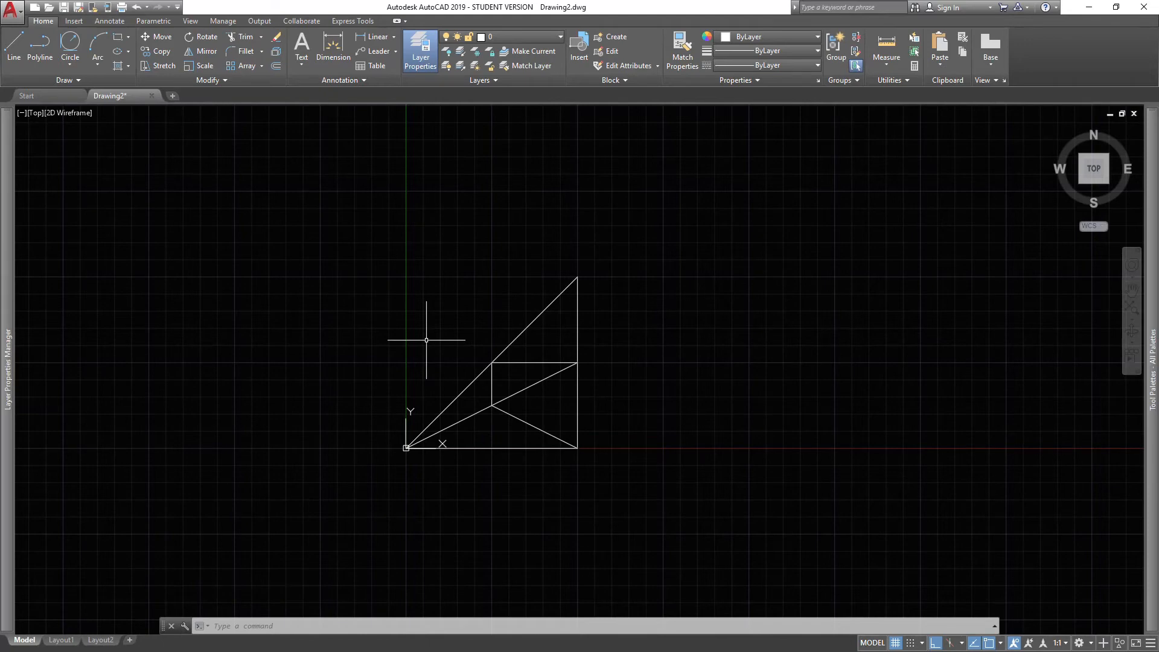
text(l)
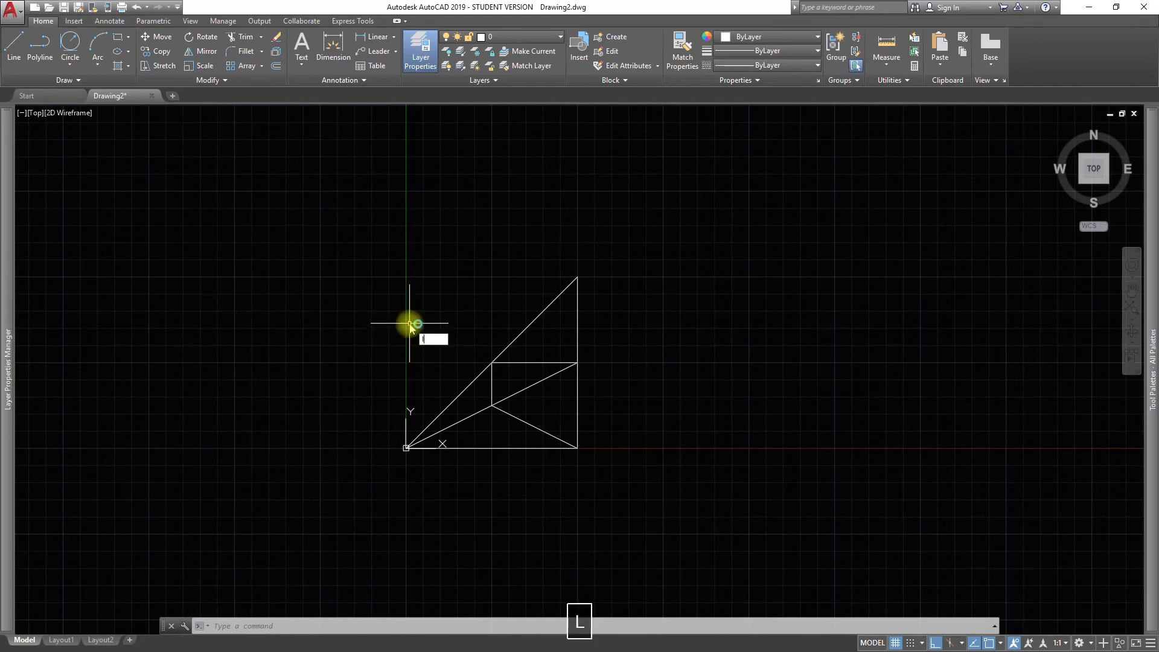
key(space)
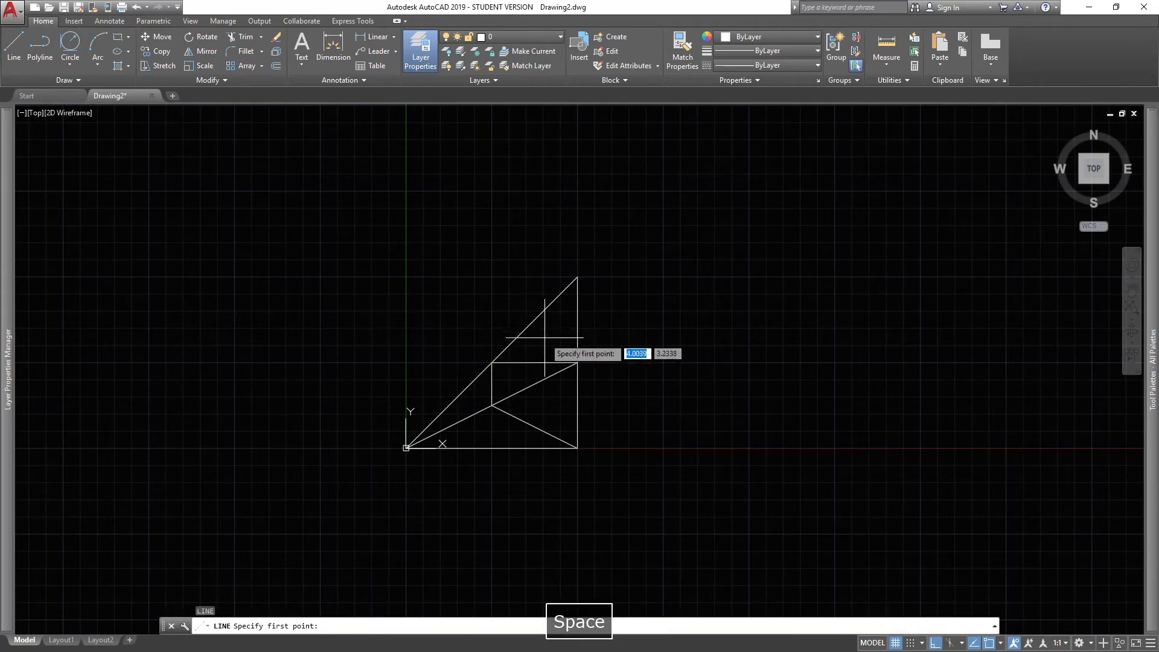
click(577, 448)
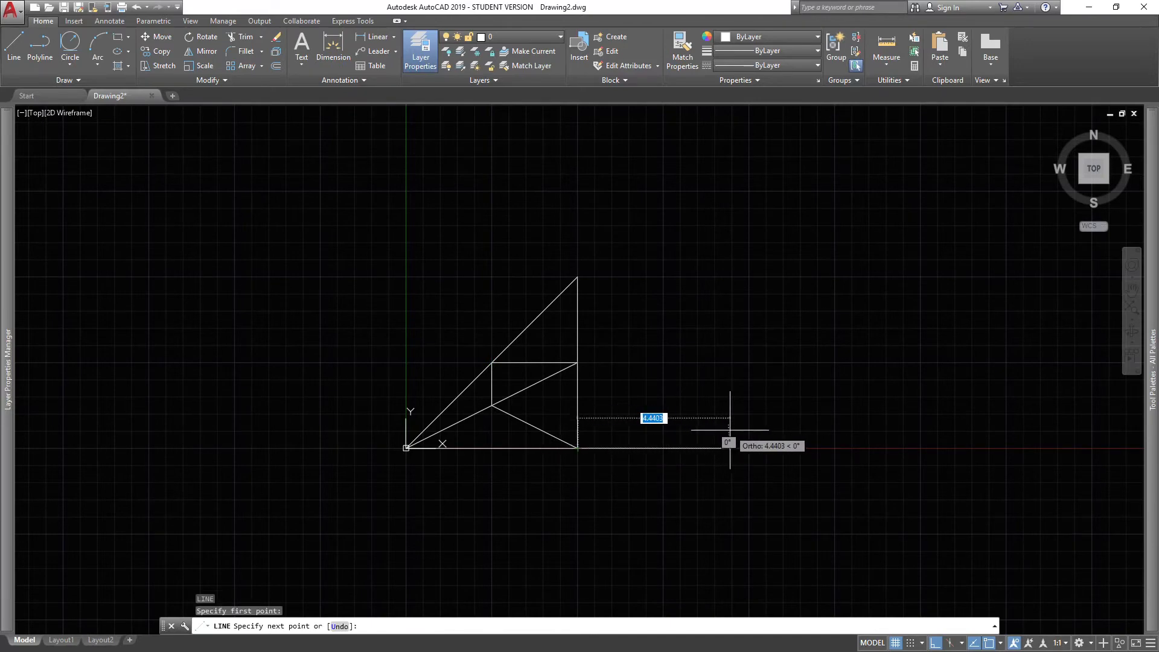
text(@)
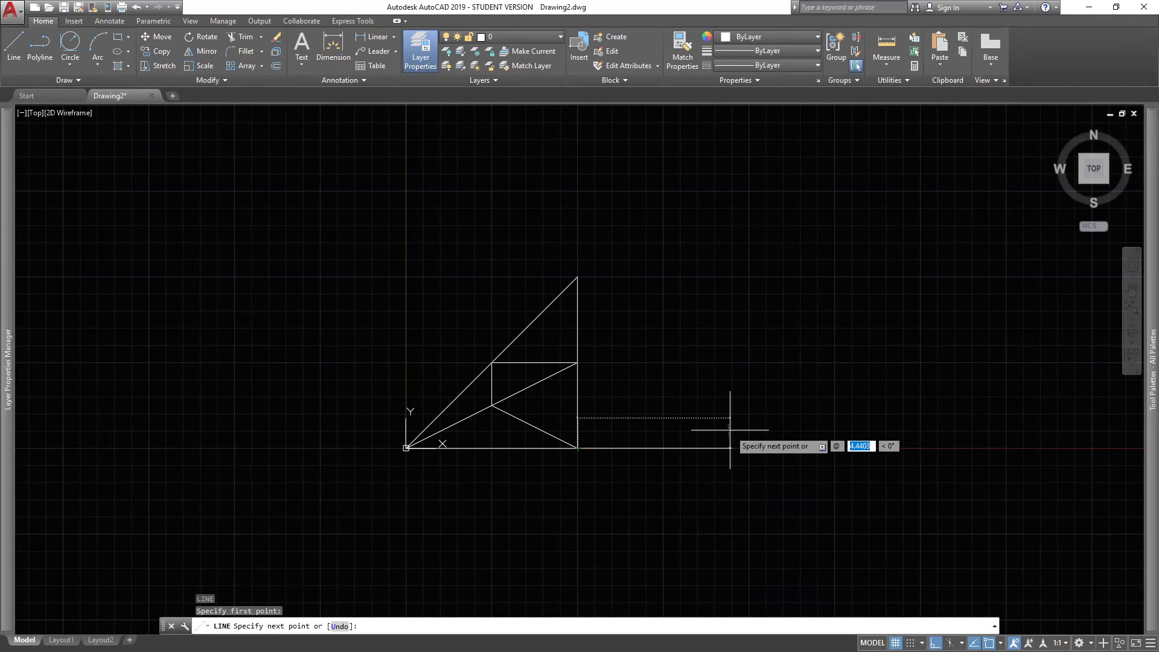
text(5)
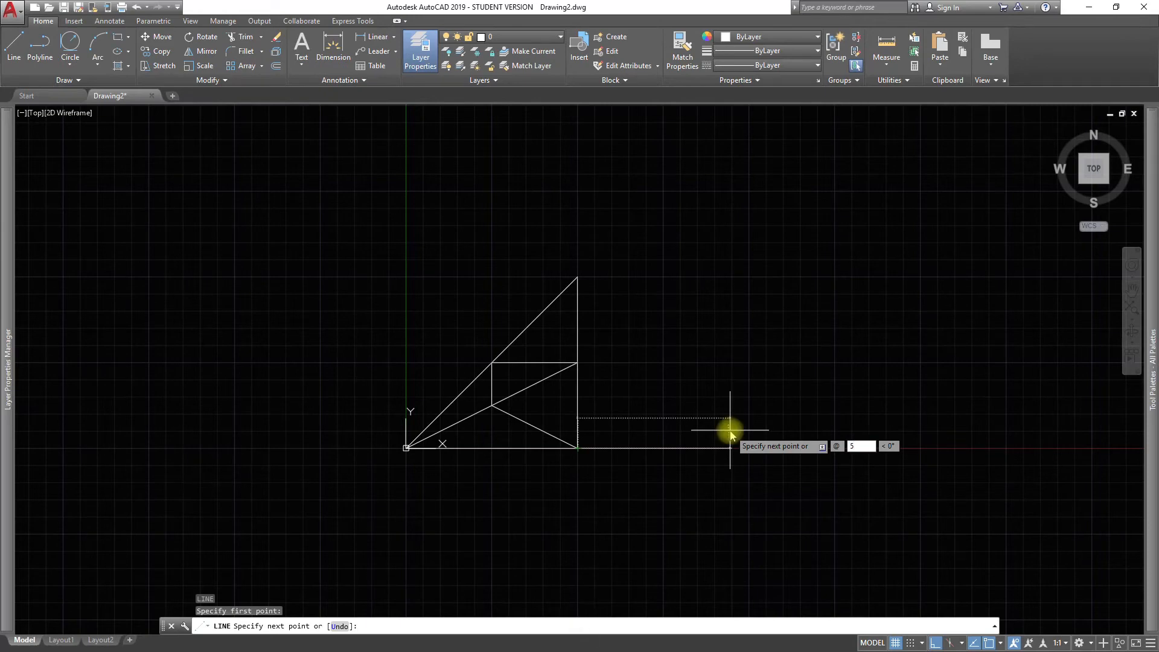
text(< 0°)
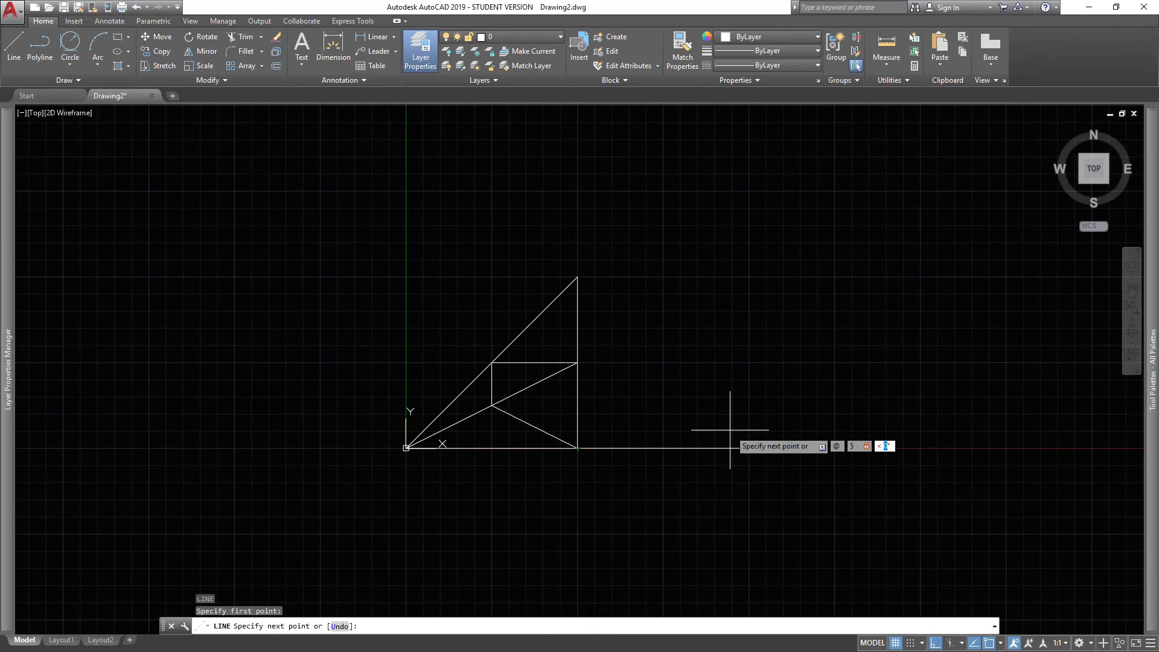
key(F12)
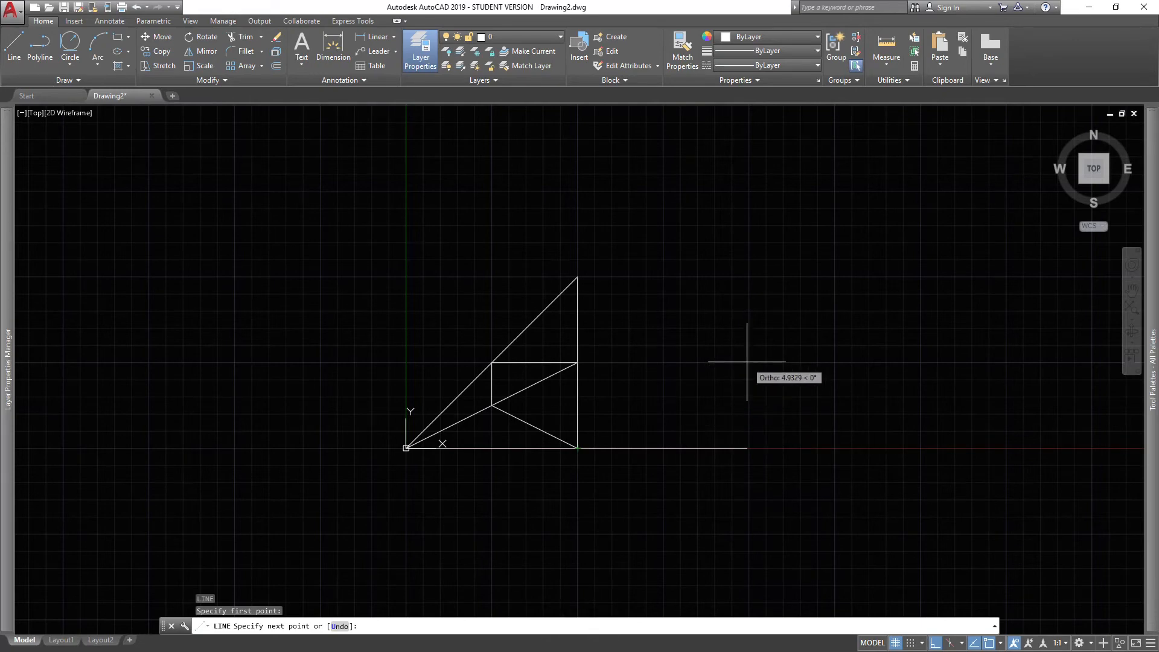
text(45)
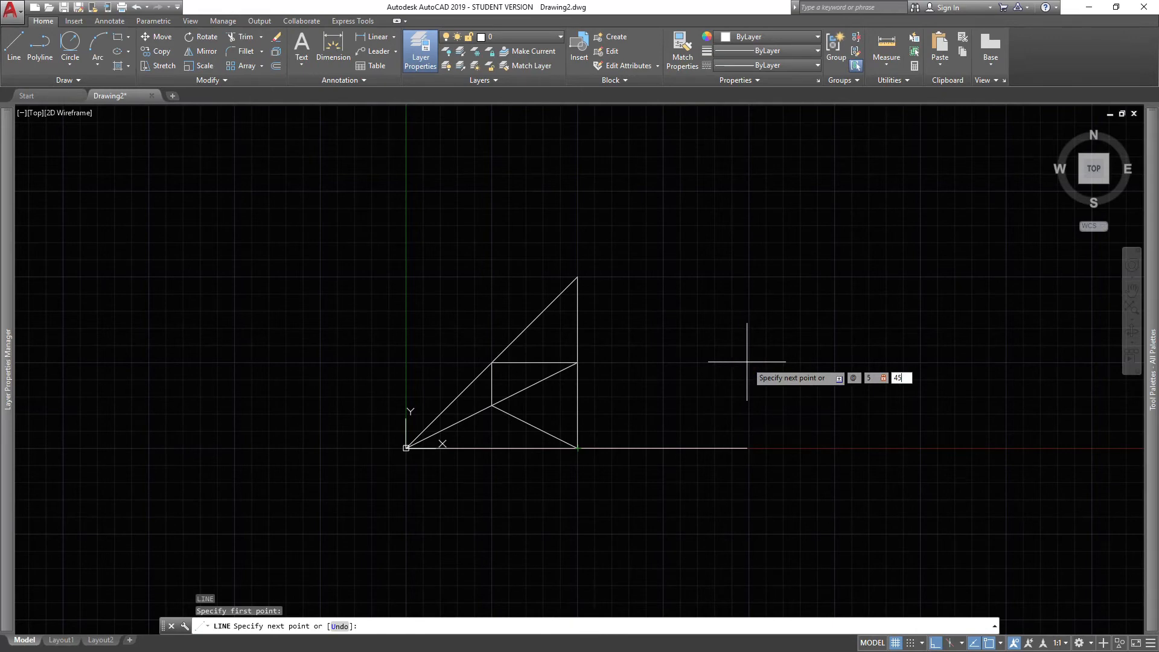
key(Return)
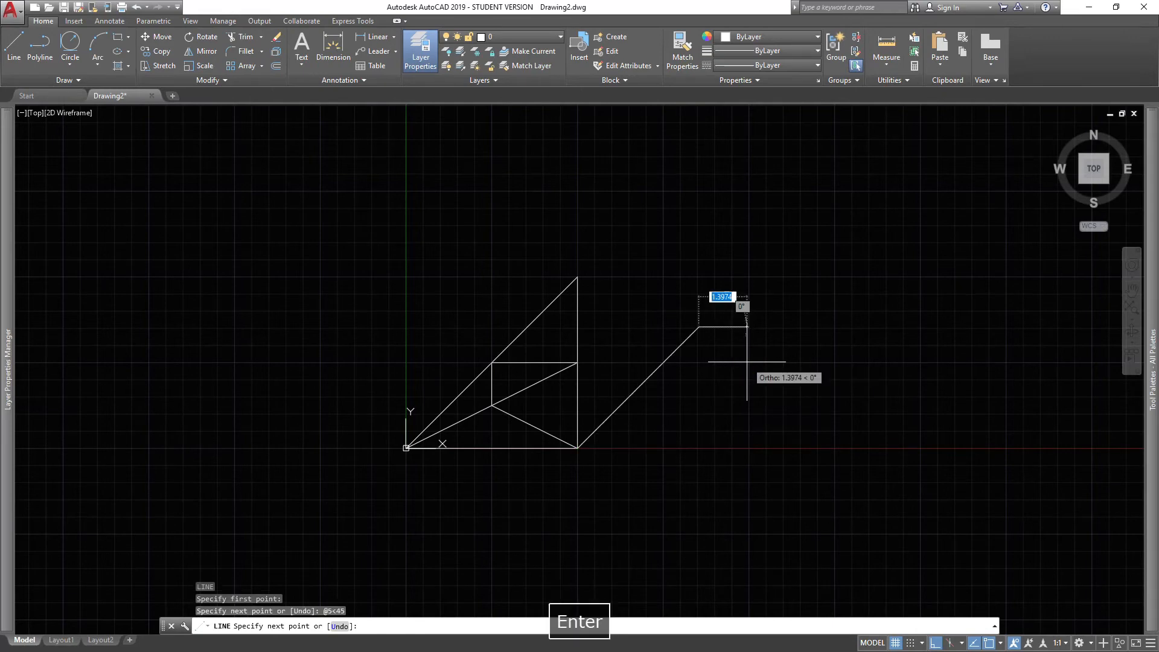
key(space)
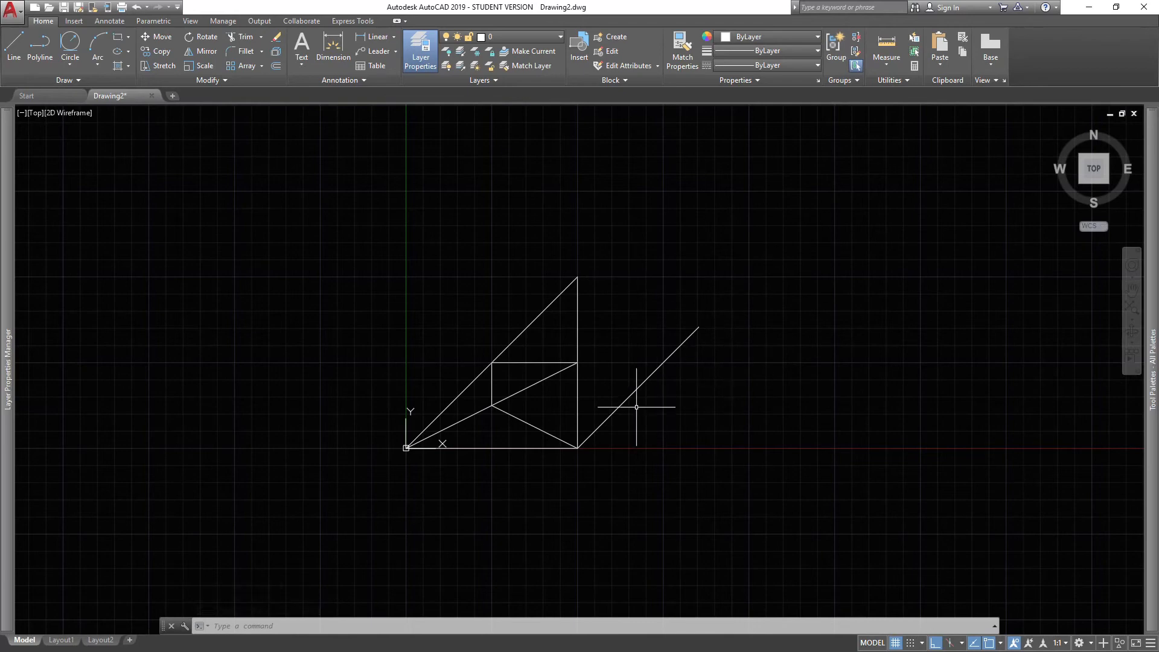
Draw a line from the triangle's upper corner using the relative coordinate @5,5, and check it by selecting it.
text(l)
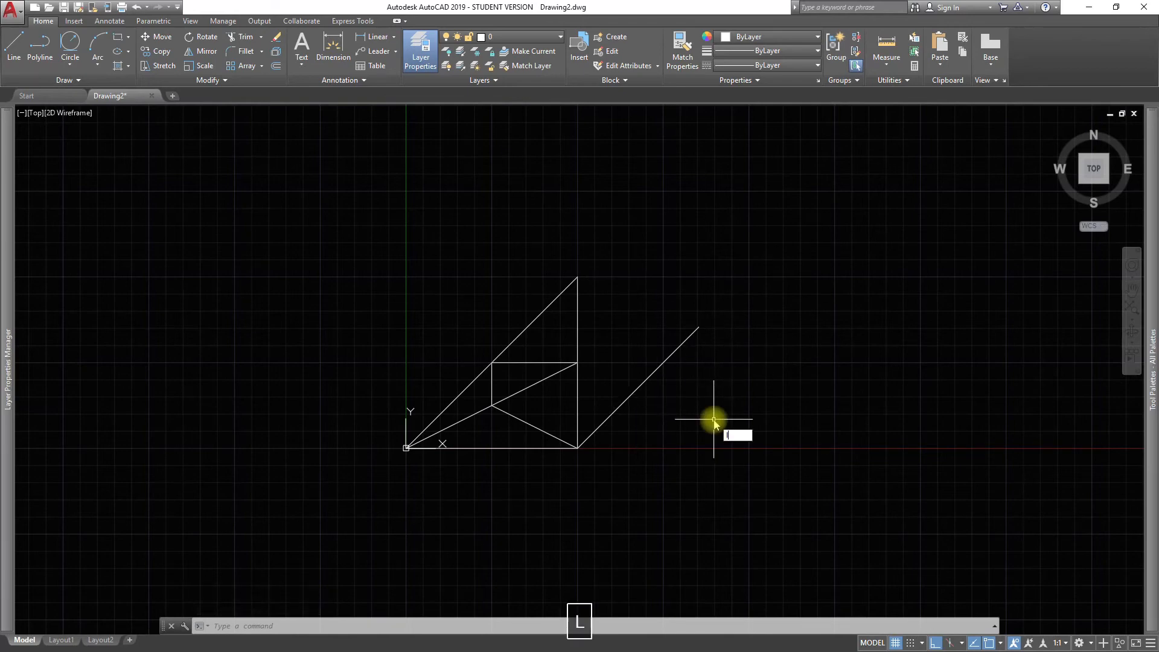
key(space)
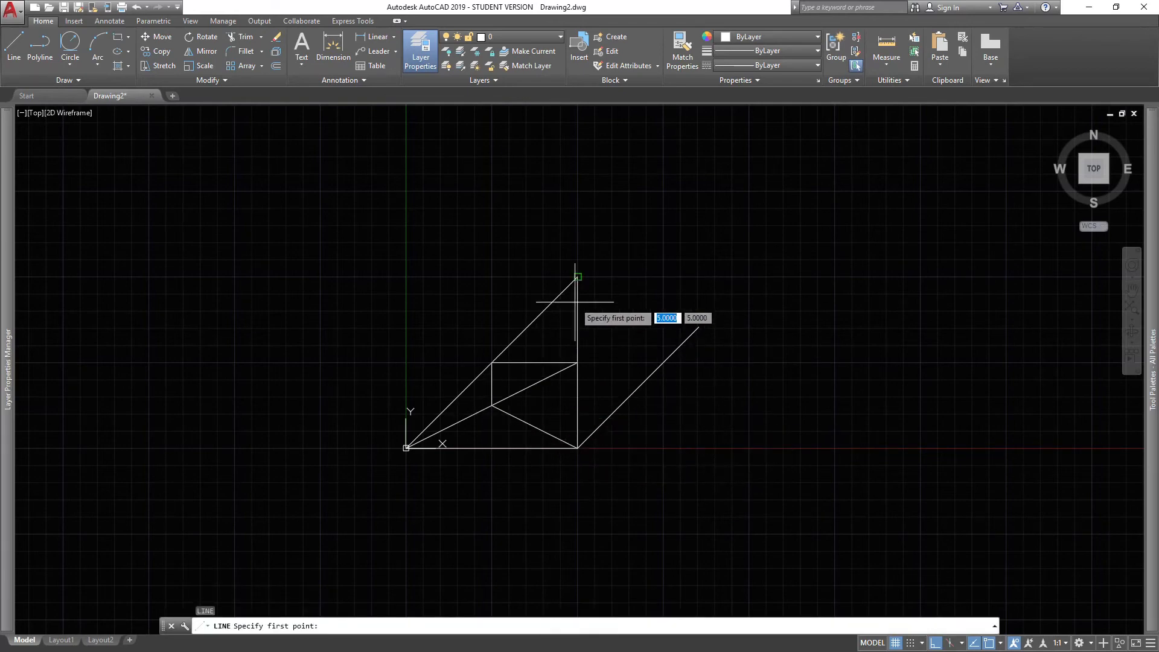
click(578, 277)
mouse_move(616, 259)
middle_down()
mouse_move(525, 290)
mouse_move(511, 316)
middle_up()
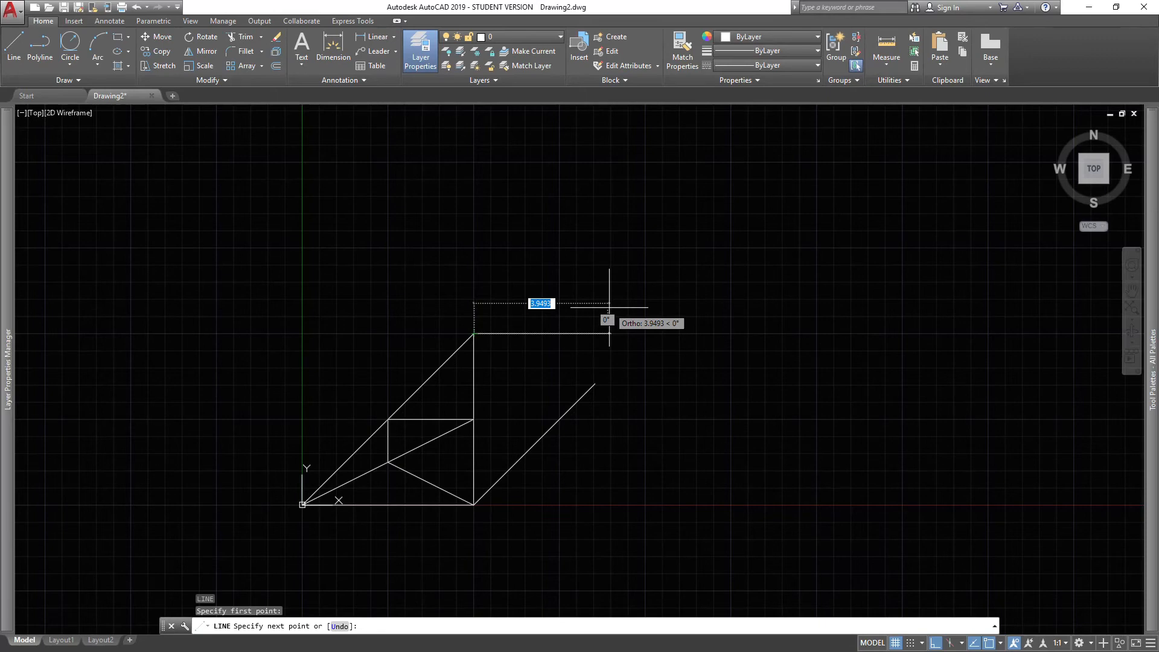
text(5)
key(Tab)
text(5)
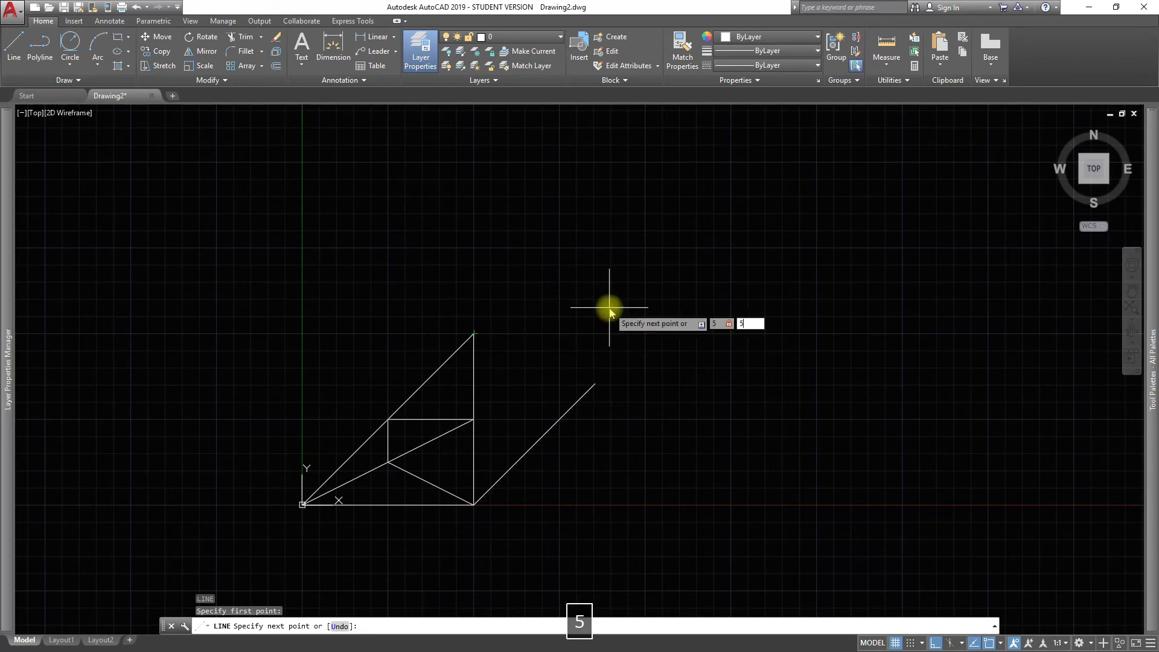
key(Return)
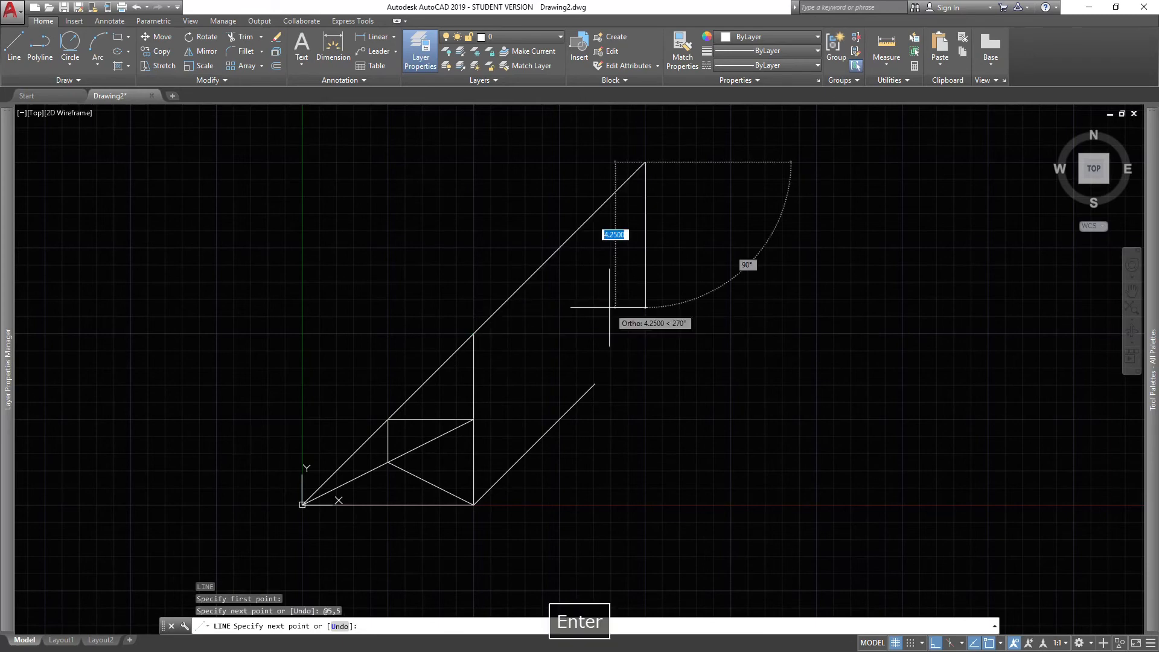
key(space)
click(510, 304)
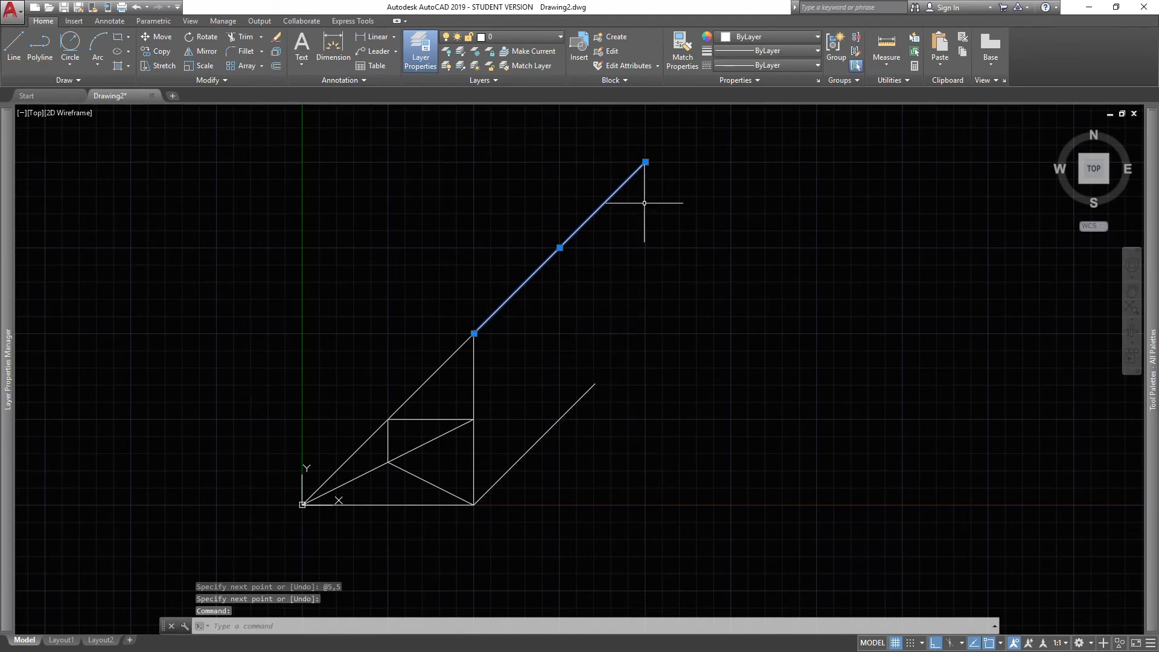
key(Escape)
Delete the whole triangle together with all the inner and outer lines attached to it.
middle_drag(616, 324, 686, 298)
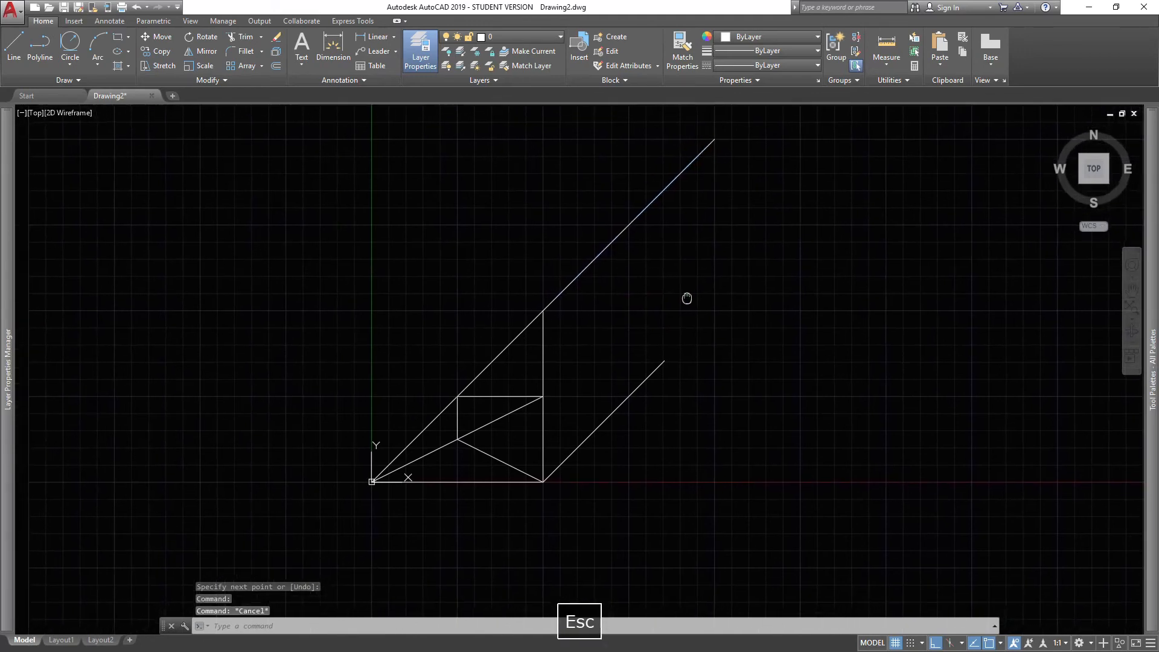
scroll(686, 298, down, 2)
click(679, 262)
click(524, 409)
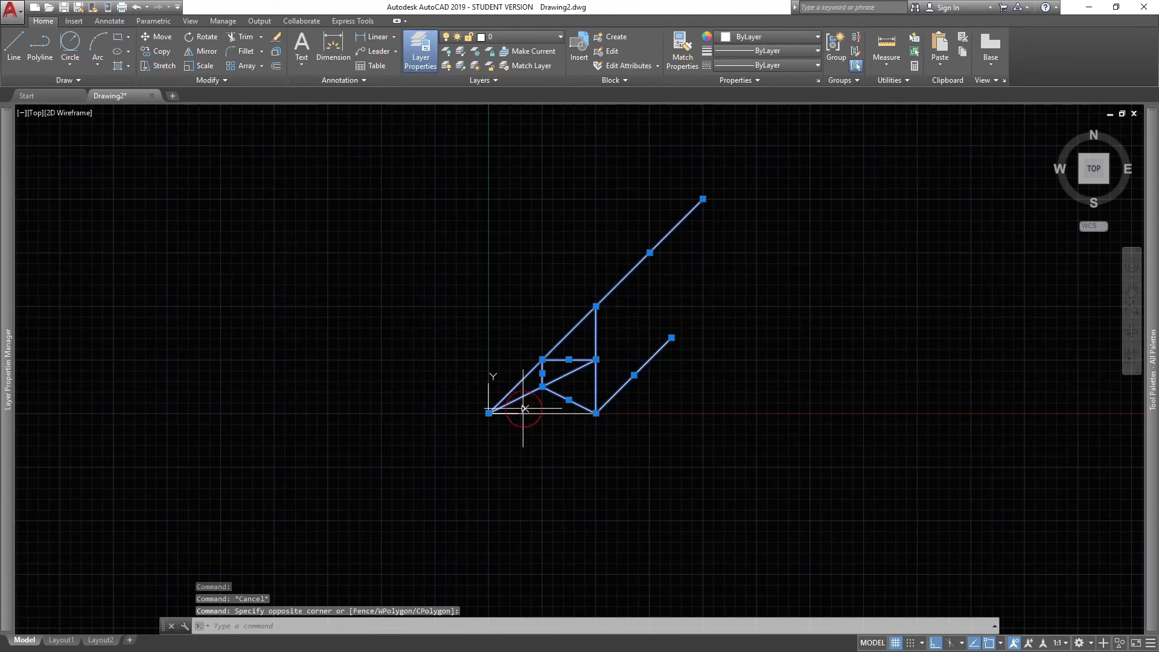
key(Delete)
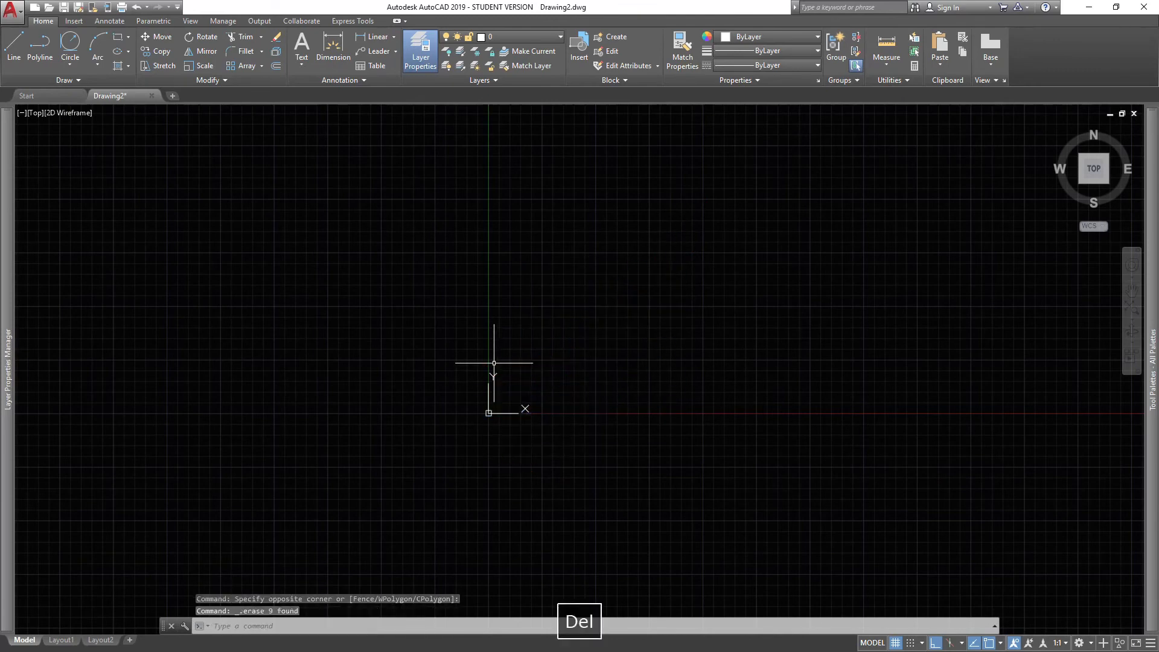
Start a line at the origin 0,0 and draw a horizontal segment 5 units long along the positive X axis.
middle_drag(570, 355, 483, 379)
scroll(414, 442, up, 4)
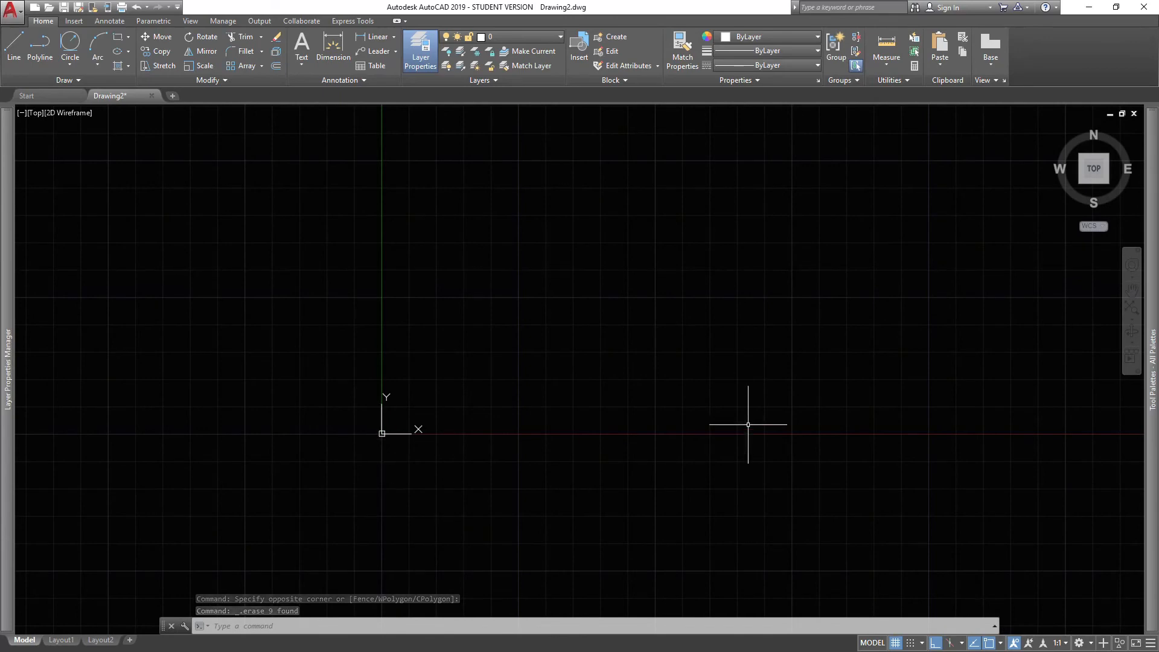
scroll(748, 313, down, 2)
middle_drag(748, 313, 626, 396)
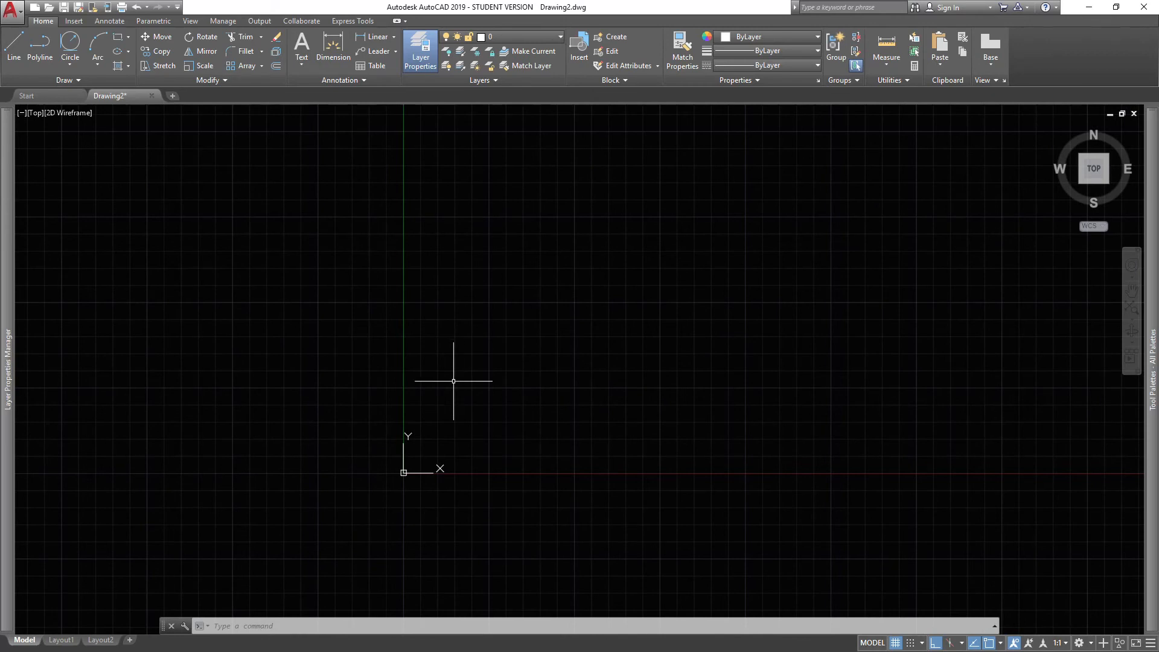
text(L)
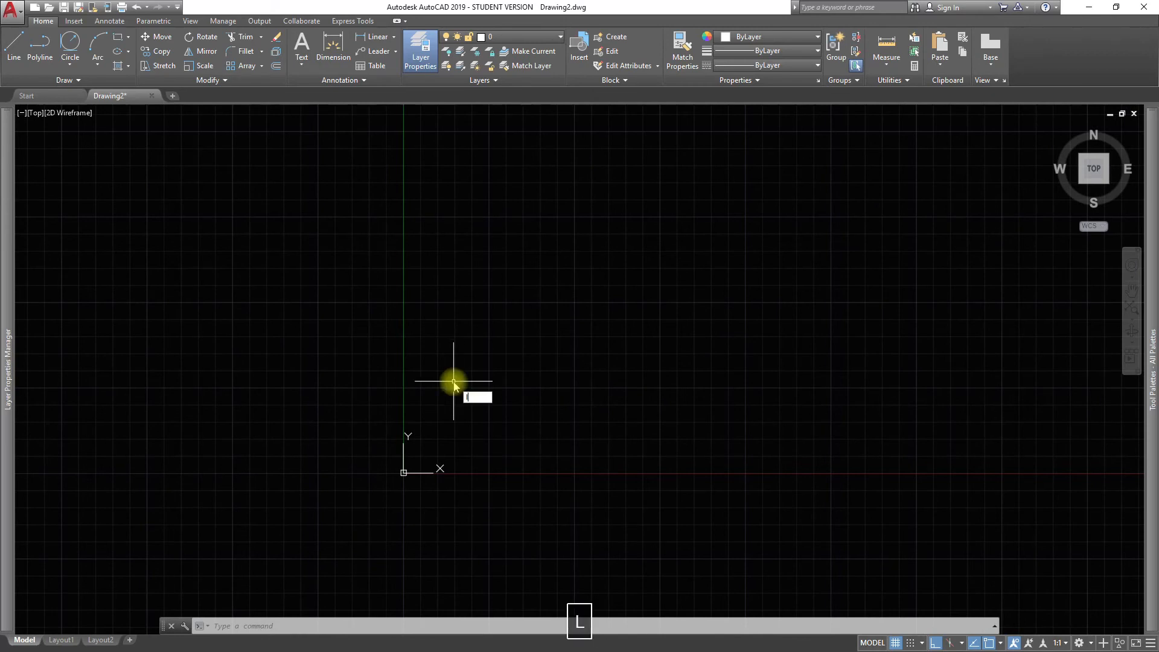
key(space)
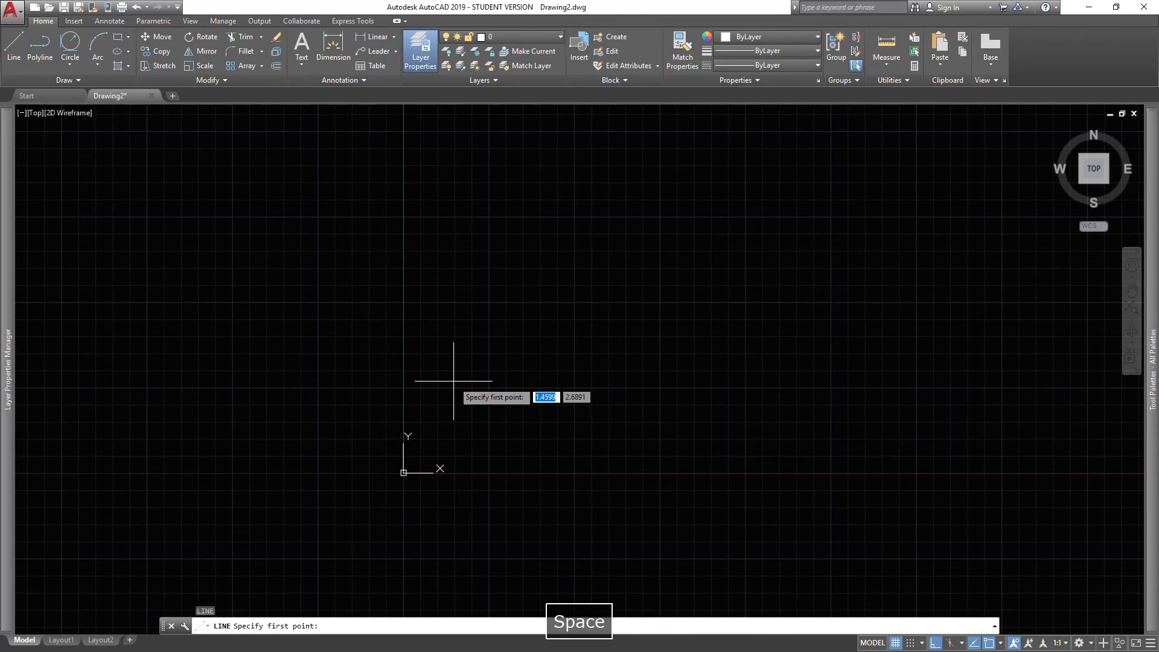
text(0,0)
key(Return)
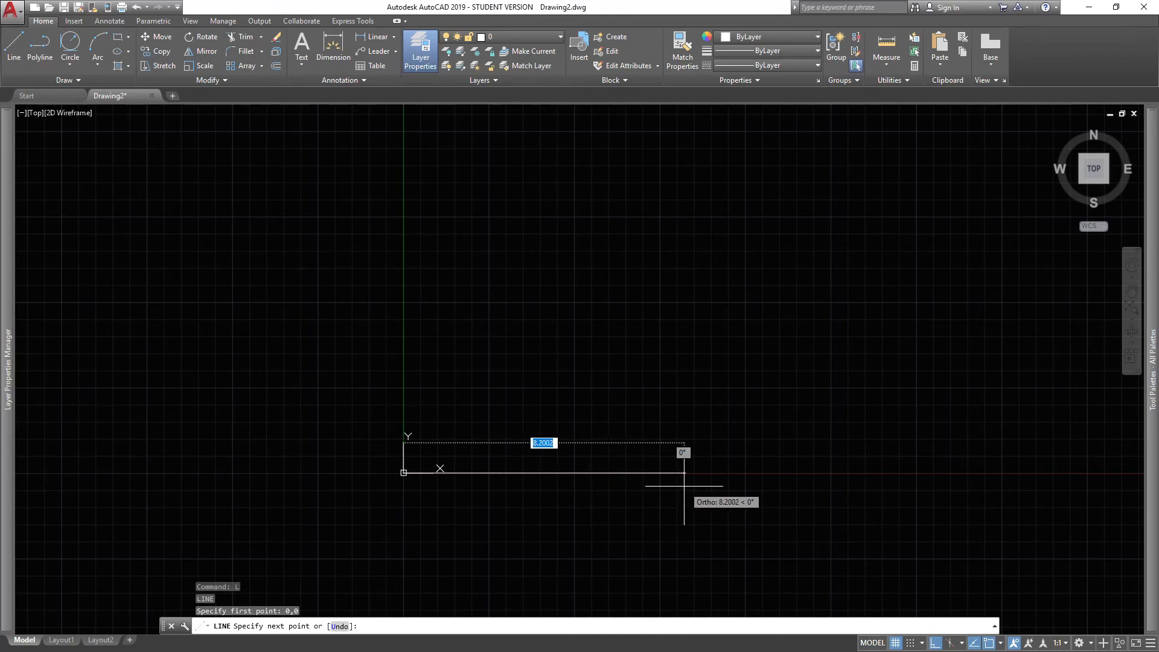
text(5)
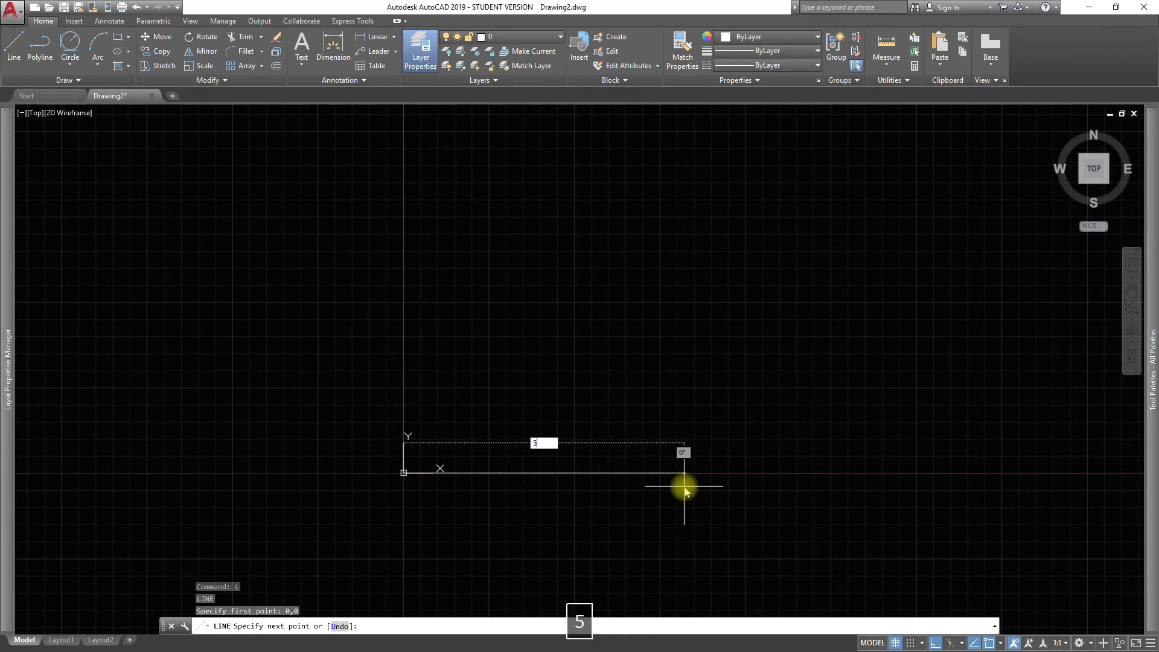
key(Return)
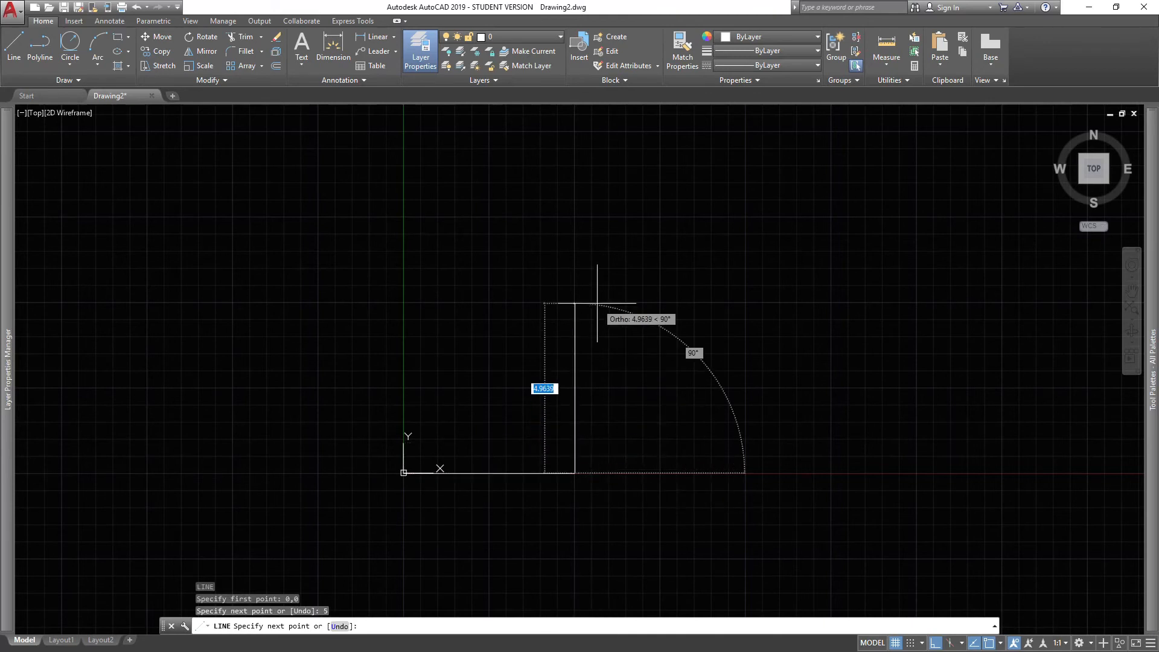
text(5)
key(Return)
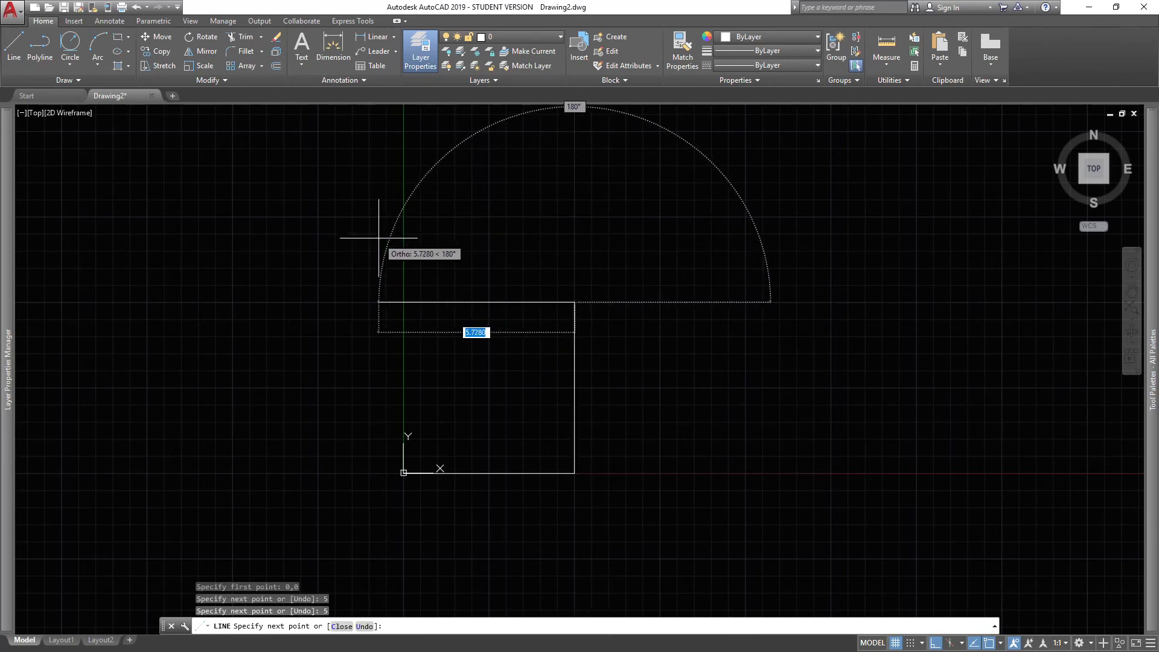
key(ctrl+z)
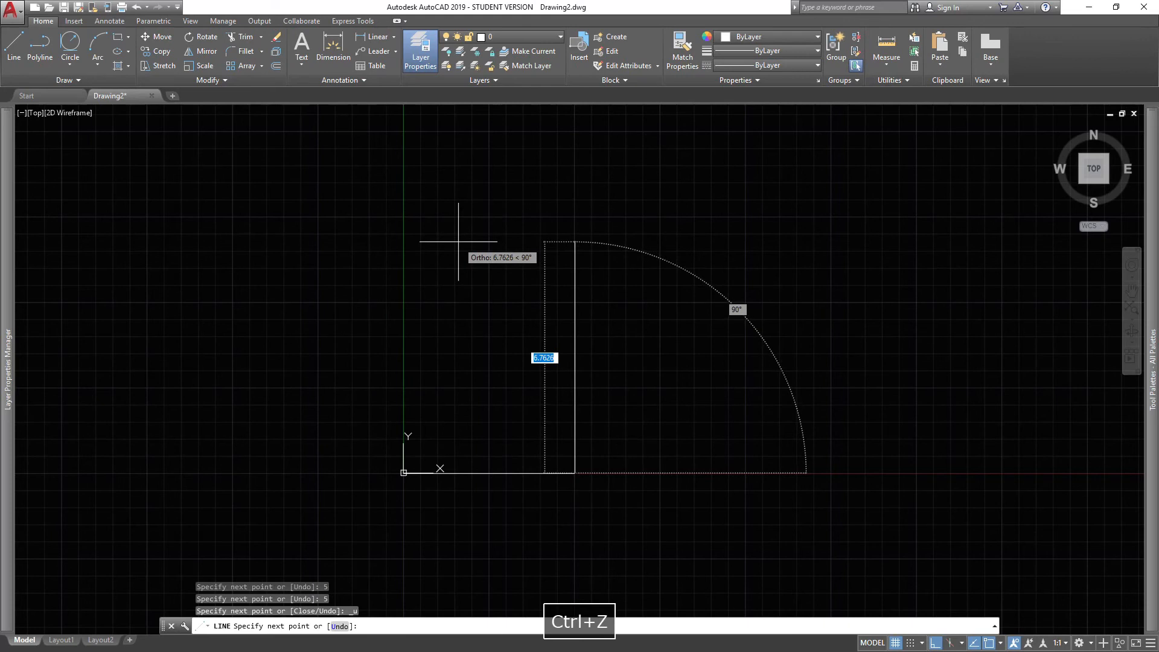
Continue the line 10 units upward and 5 units back toward the Y axis, and complete the rectangle with the Close option.
middle_drag(475, 246, 461, 318)
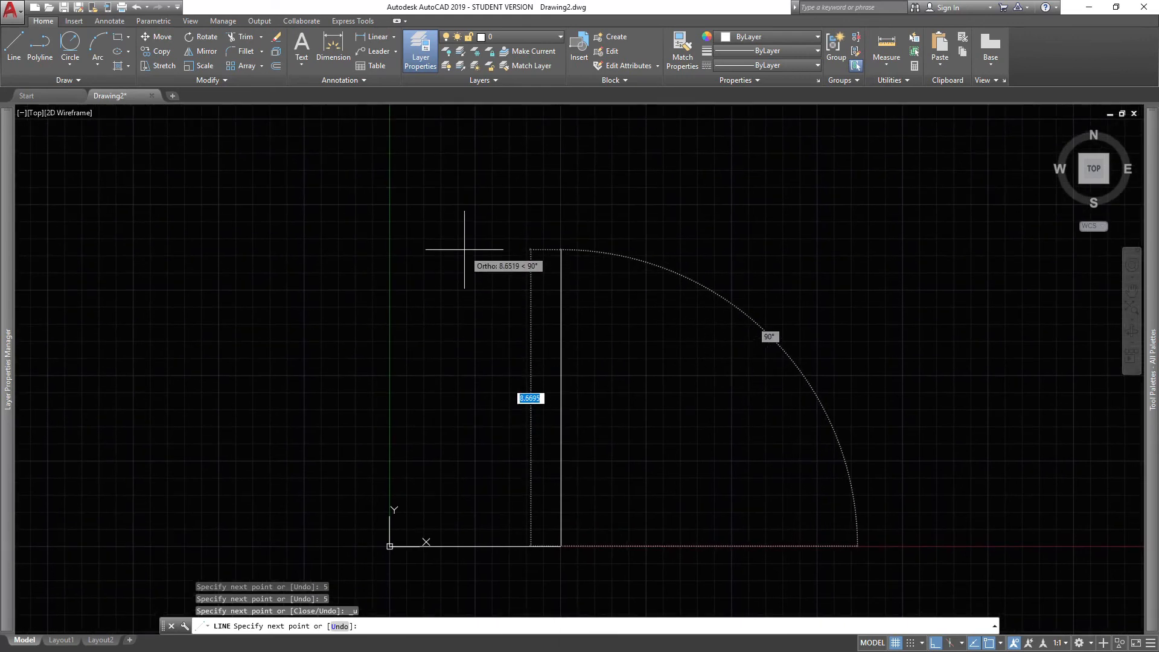
text(10)
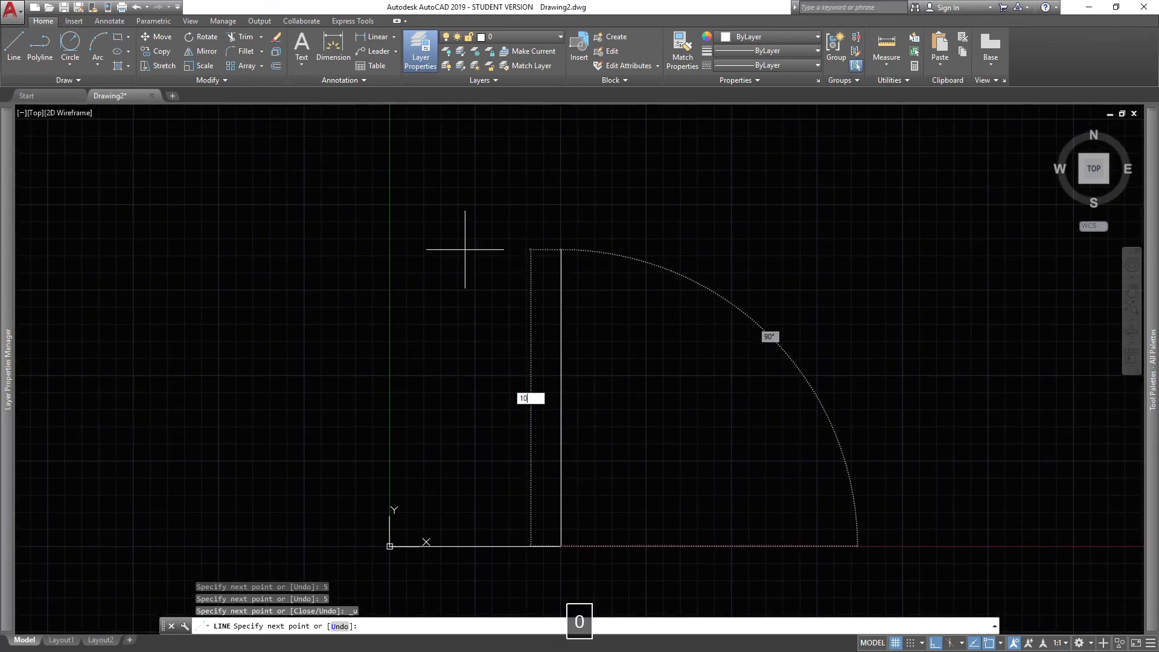
key(Return)
text(5)
key(Return)
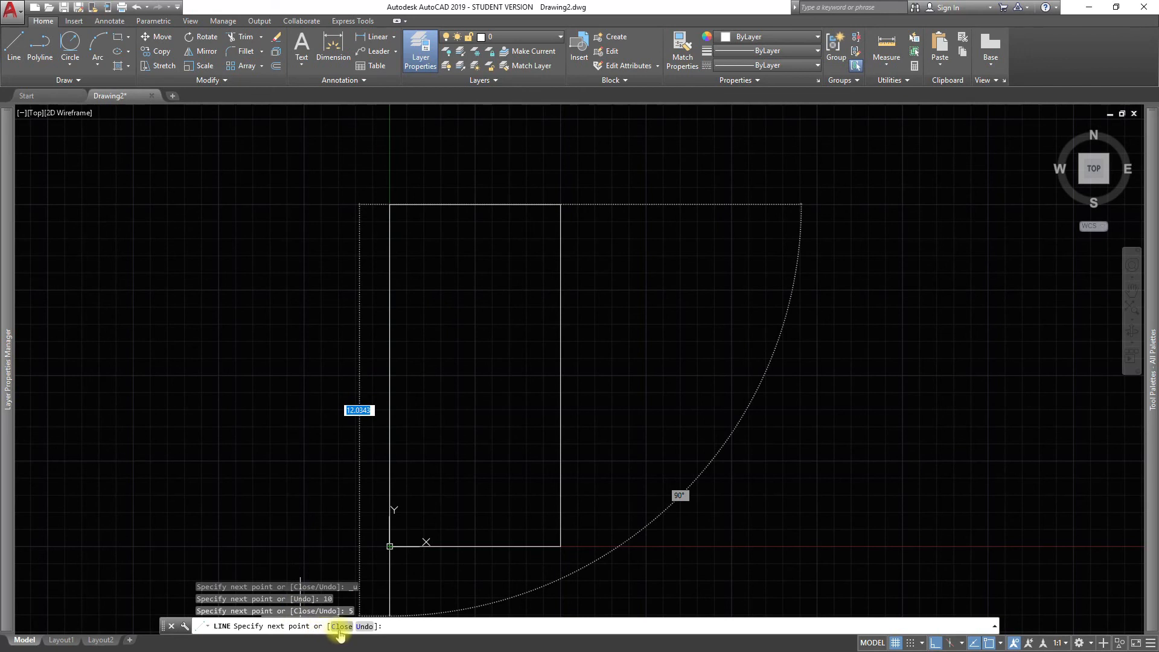
click(339, 627)
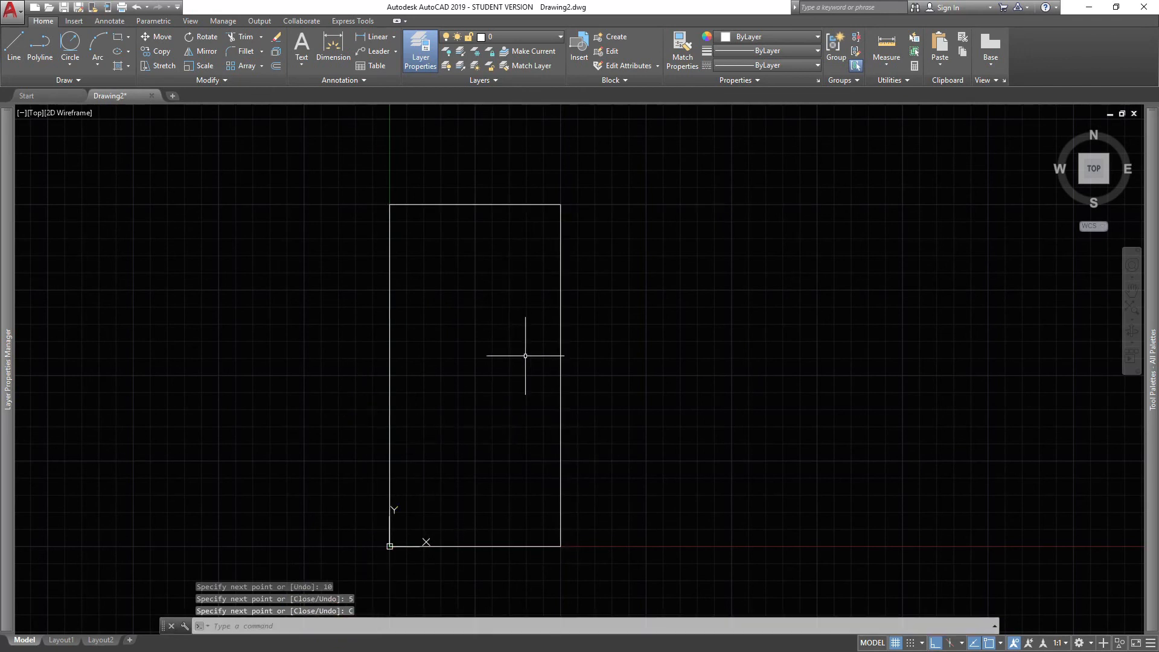
Draw a right triangle beside the rectangle from a horizontal and an upward vertical line, completing its hypotenuse with the Close option.
text(l)
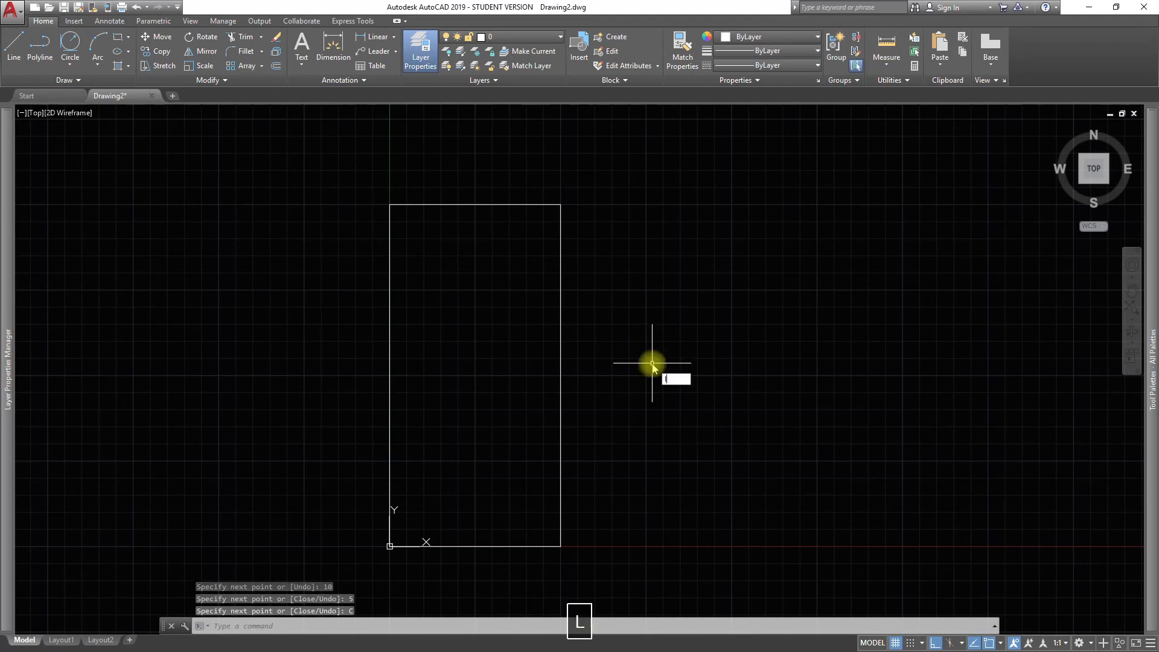
key(space)
click(731, 491)
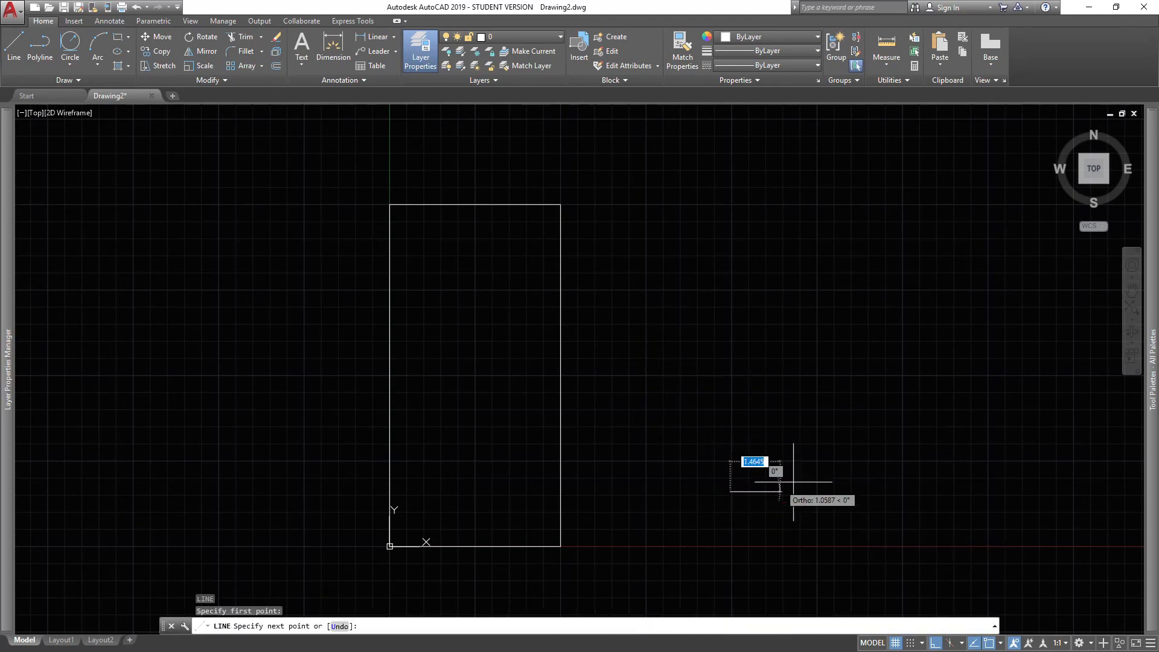
click(917, 492)
click(917, 265)
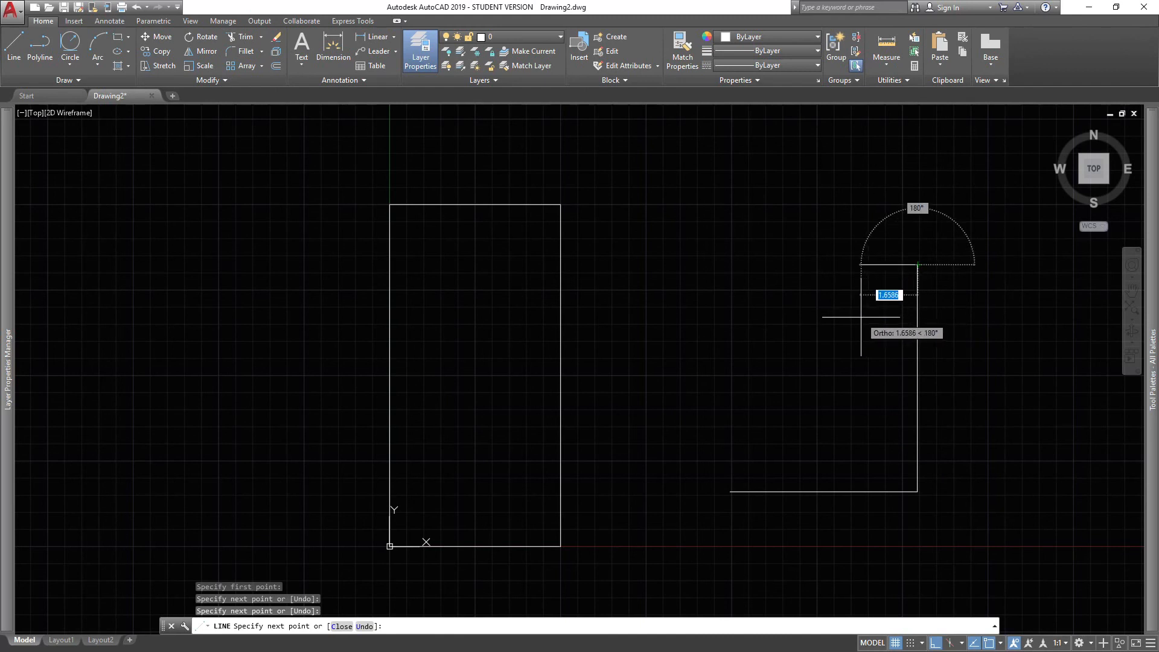
text(c)
key(space)
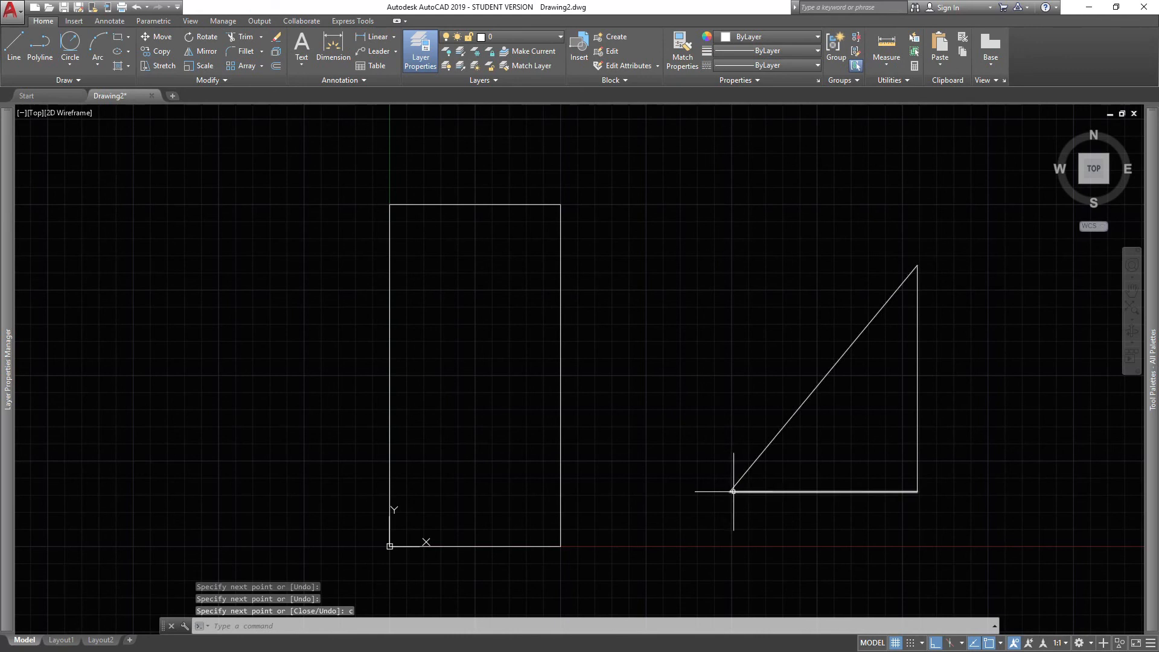
Delete all three lines of the triangle beside the rectangle.
click(988, 287)
click(758, 538)
key(Delete)
mouse_move(540, 446)
middle_down()
mouse_move(577, 398)
mouse_move(620, 402)
middle_up()
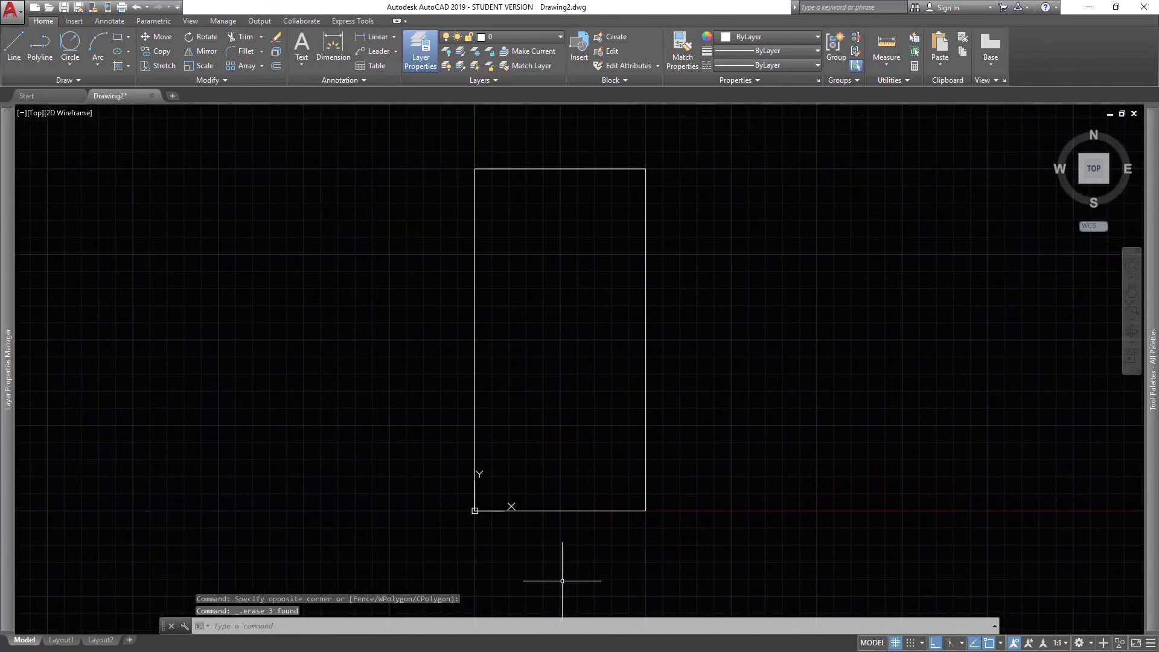
middle_drag(538, 412, 538, 423)
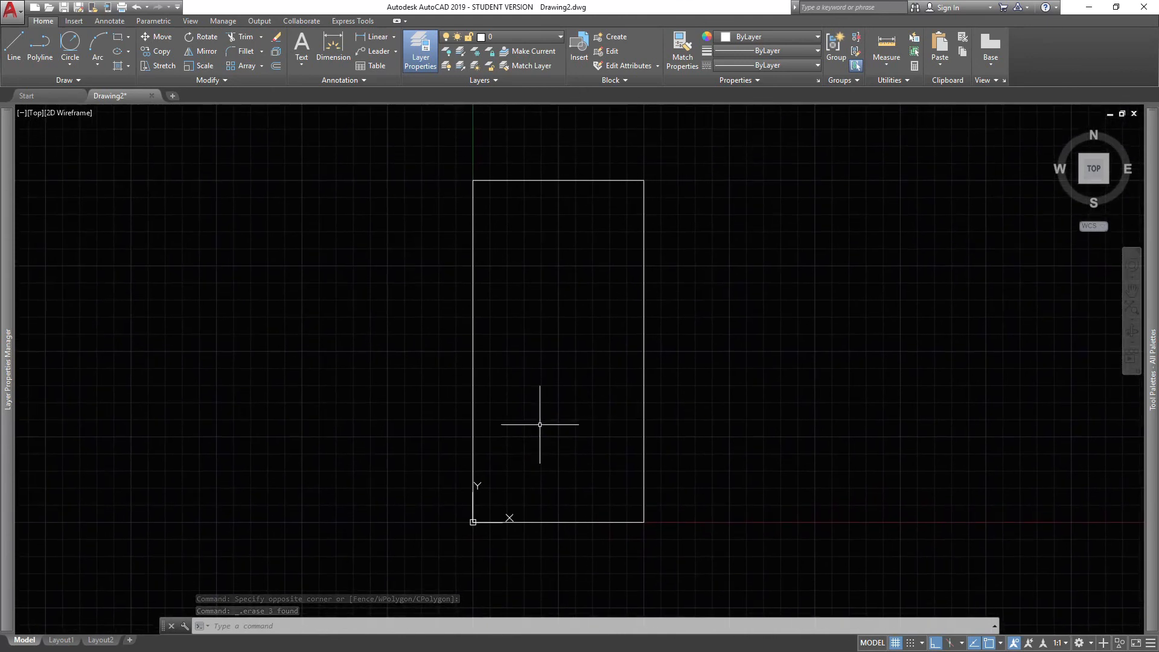